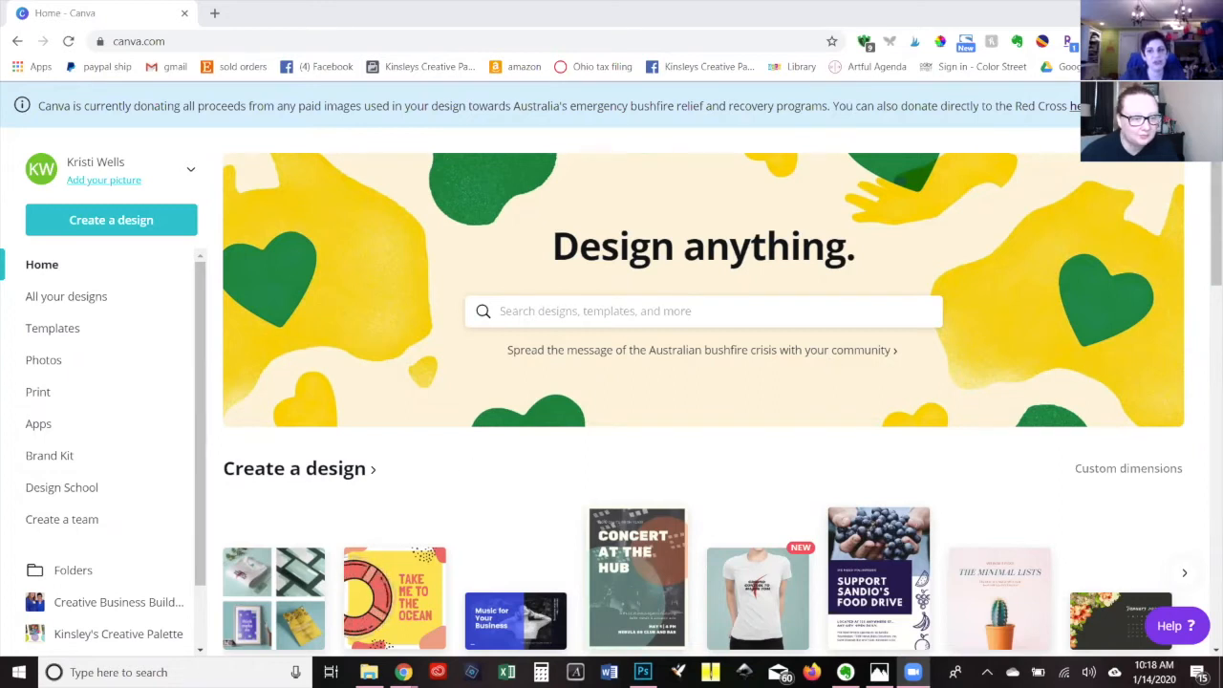
# Open the Brand Kit and review its brand logos, color palettes and brand fonts.
pyautogui.click(1200, 106)
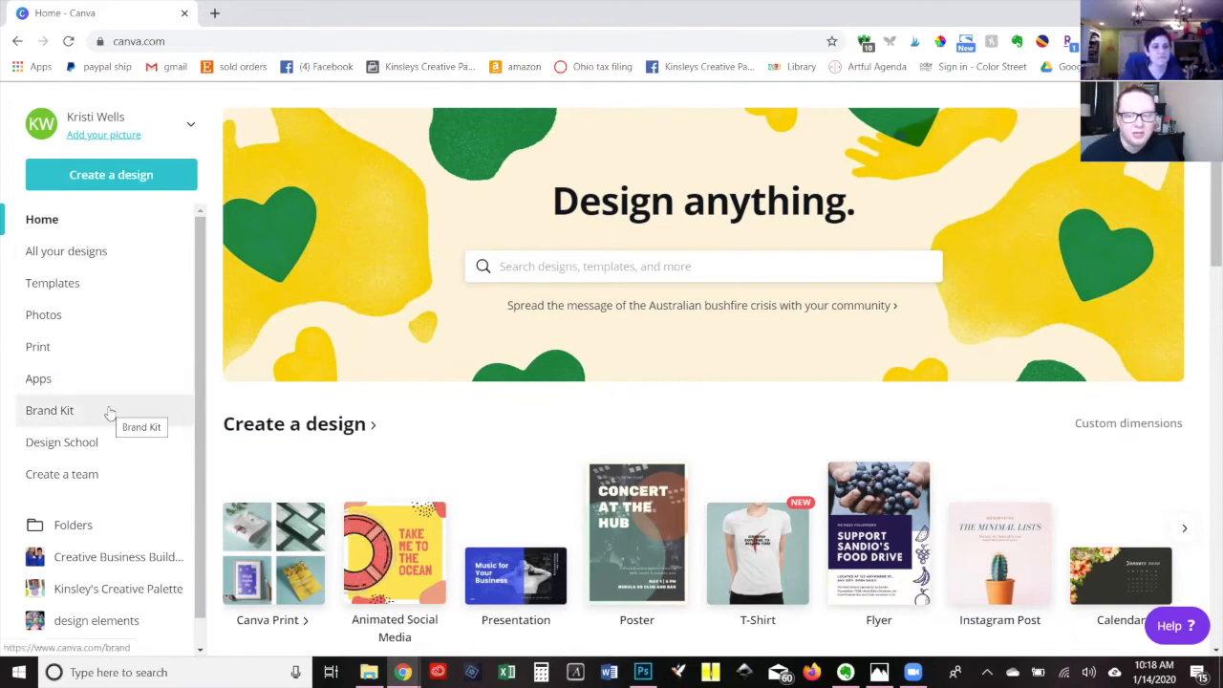
pyautogui.scroll(-1, 110, 412)
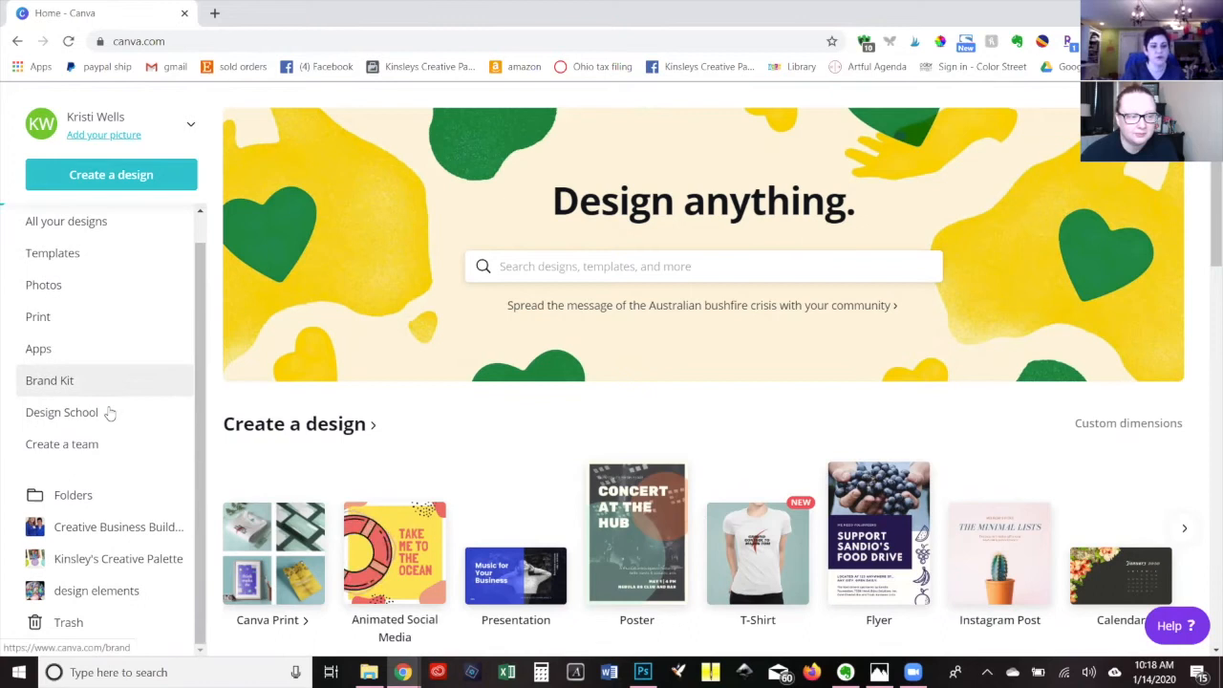
pyautogui.scroll(1, 110, 413)
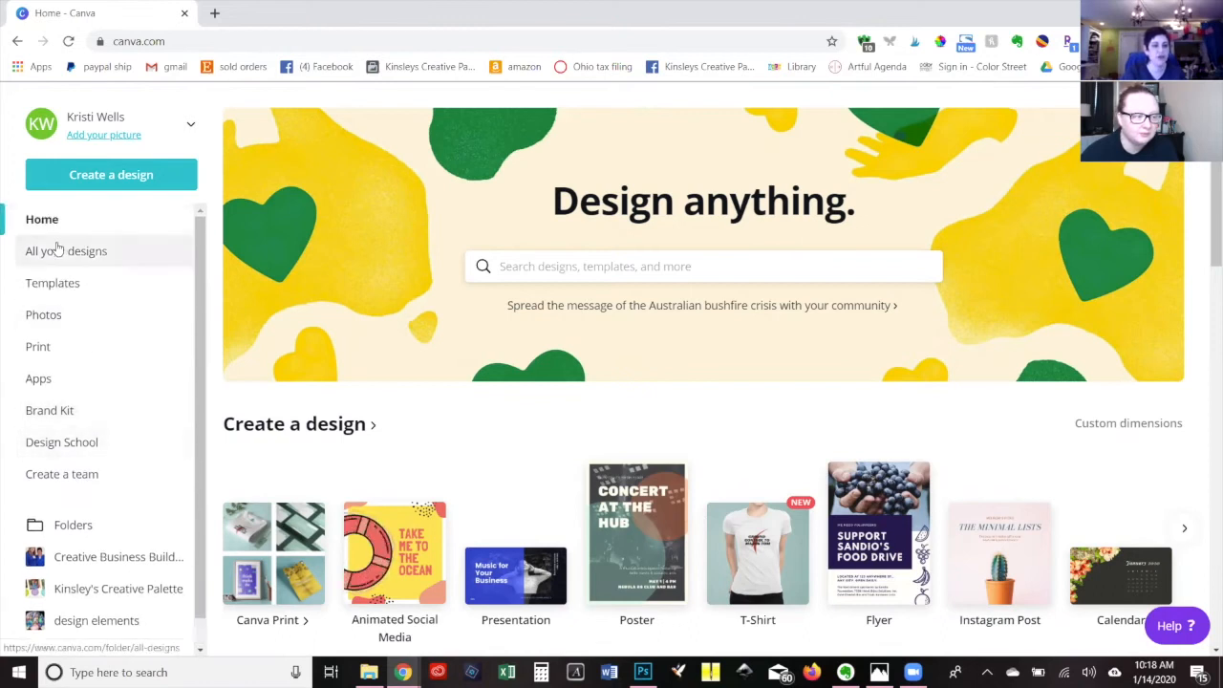
pyautogui.click(69, 415)
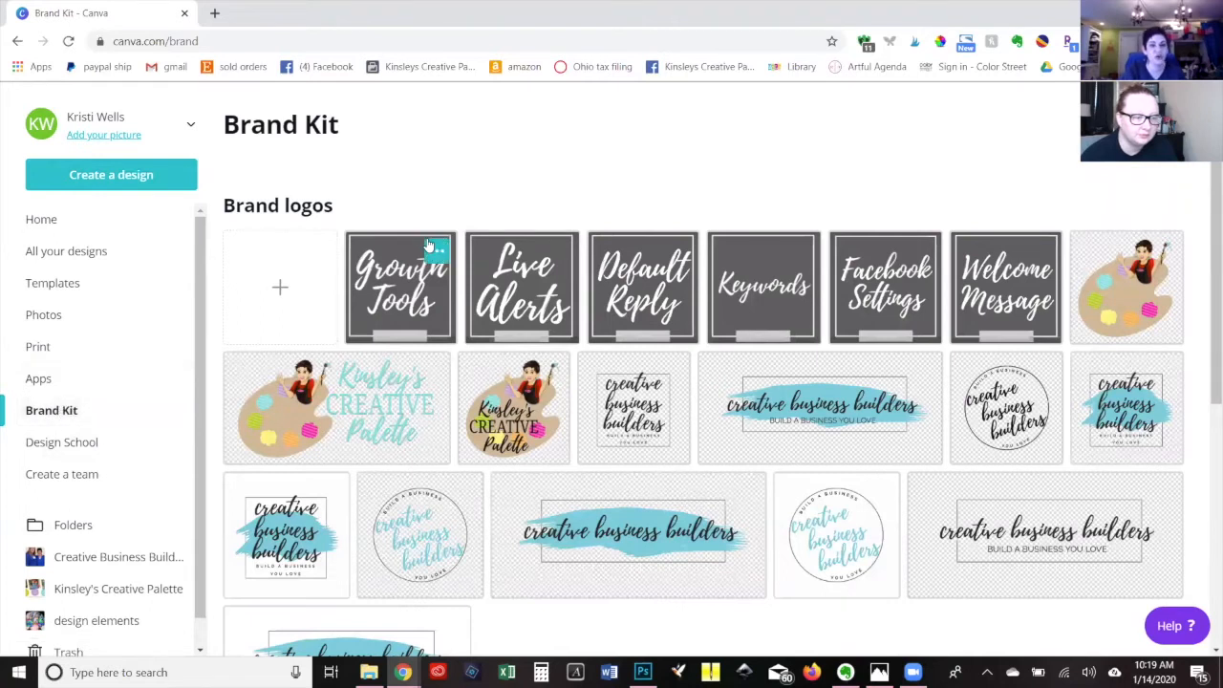
pyautogui.scroll(-1, 322, 396)
pyautogui.scroll(-5, 322, 396)
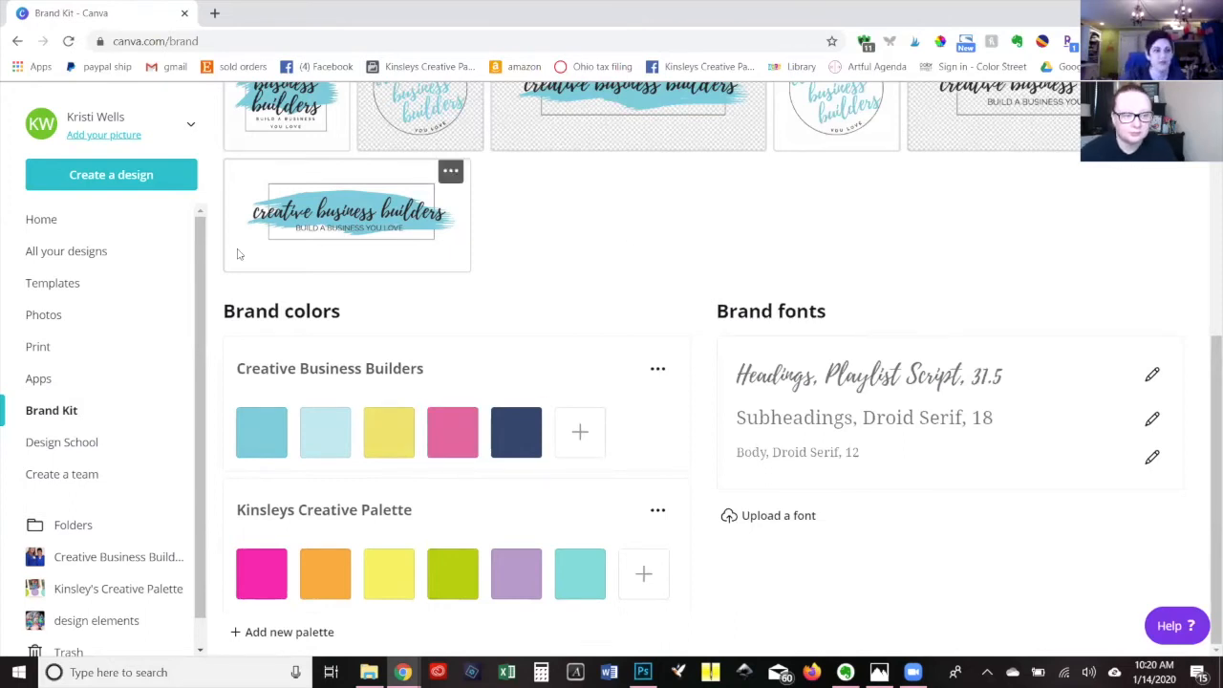
# Return to the home page and create a new blank Instagram Post design.
pyautogui.click(63, 222)
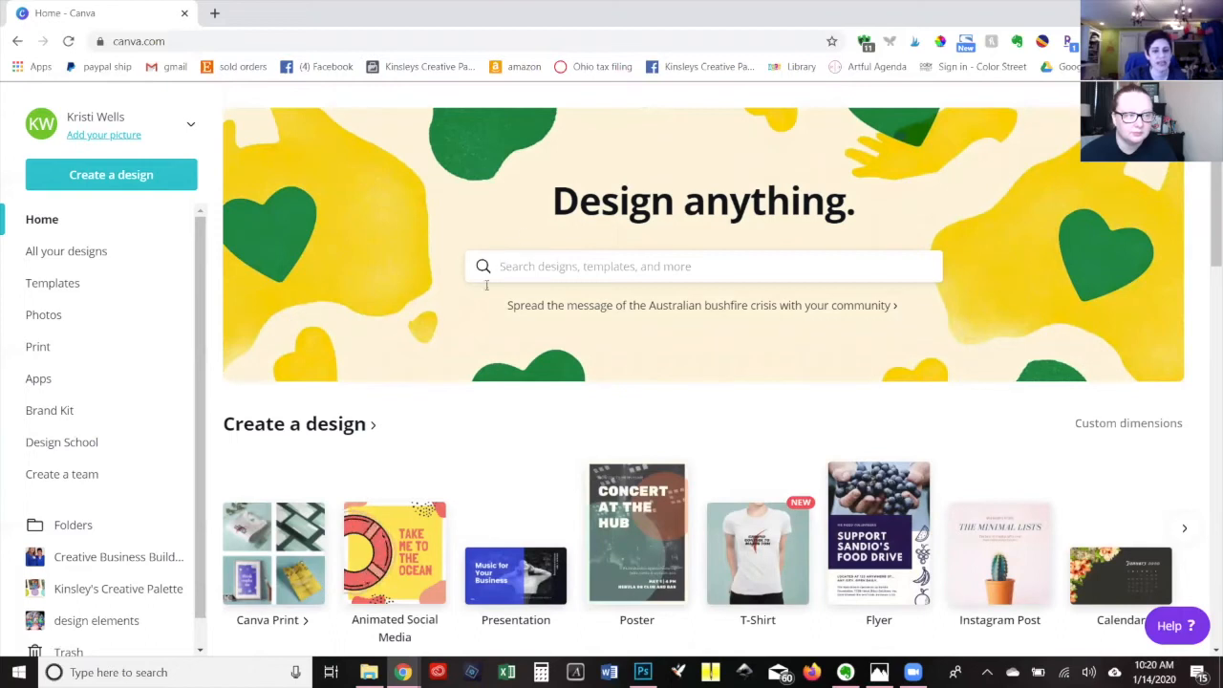
pyautogui.click(554, 269)
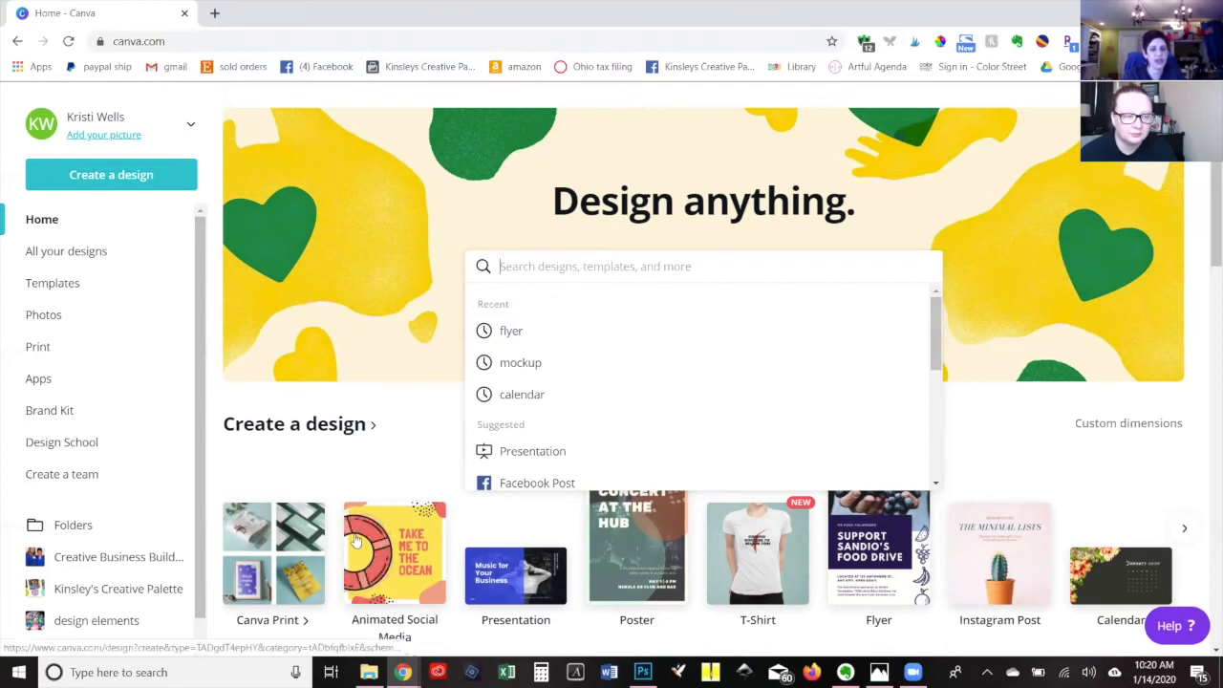
pyautogui.scroll(-1, 779, 520)
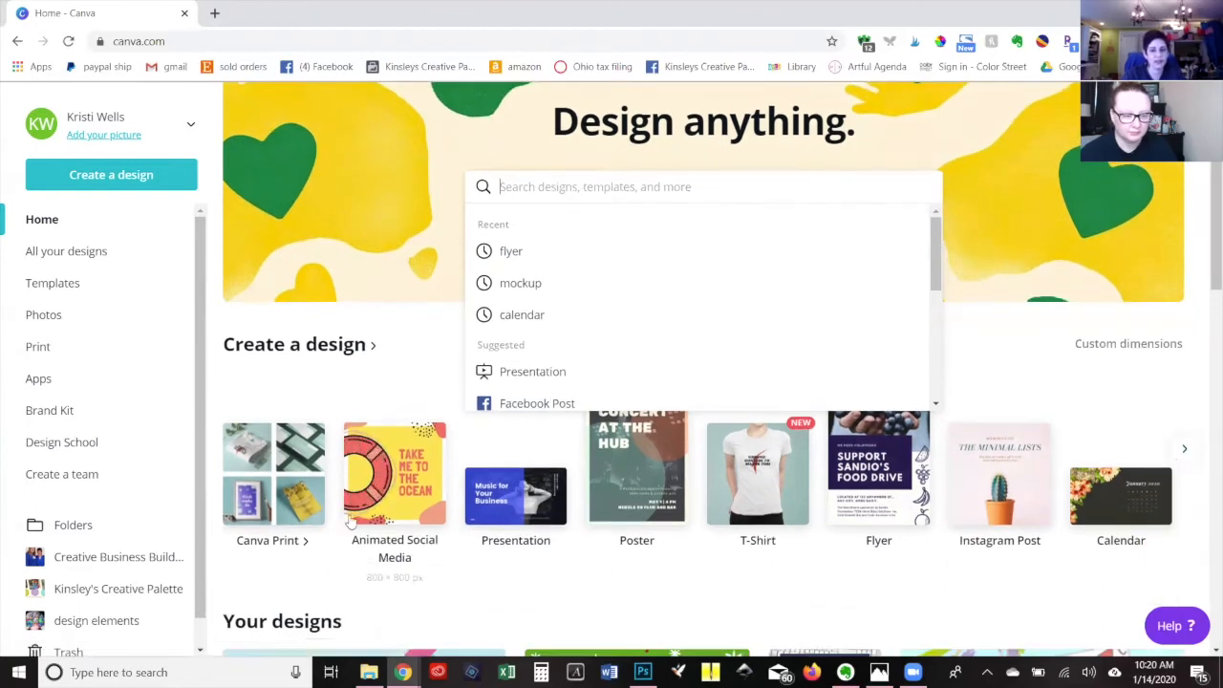
pyautogui.click(1005, 488)
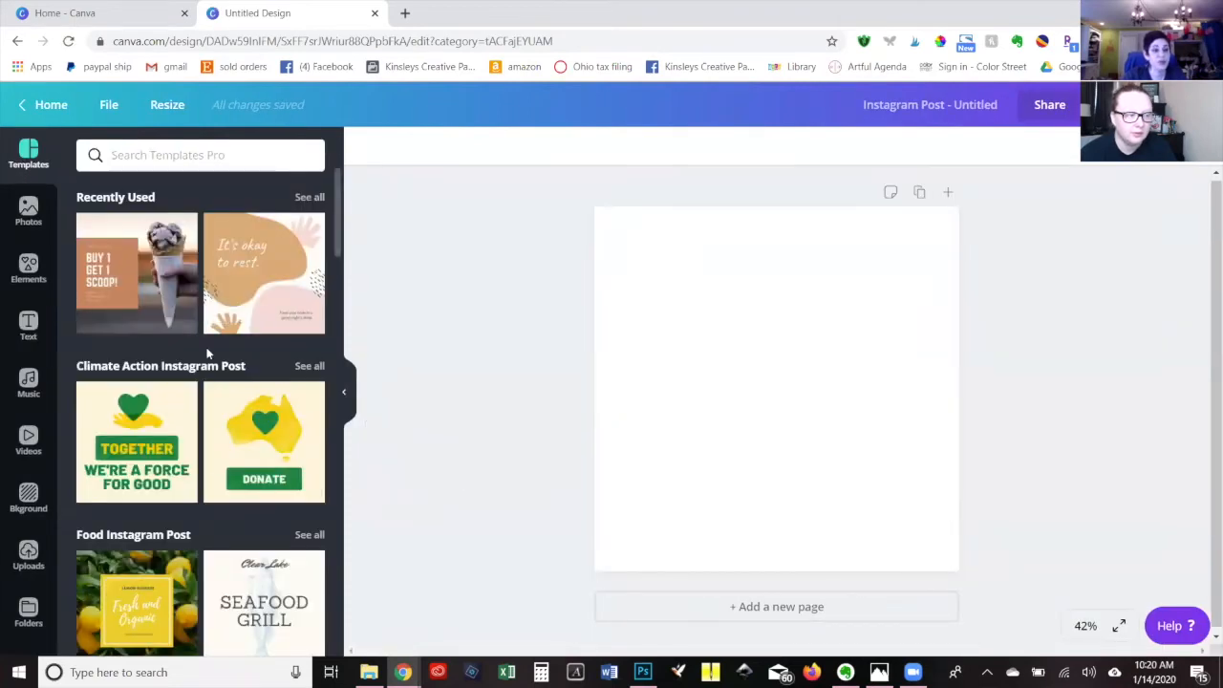
# Browse the Instagram Post templates and apply the recently used "BUY 1 GET 1 SCOOP!" ice cream template.
pyautogui.scroll(-2, 206, 350)
pyautogui.scroll(-5, 207, 350)
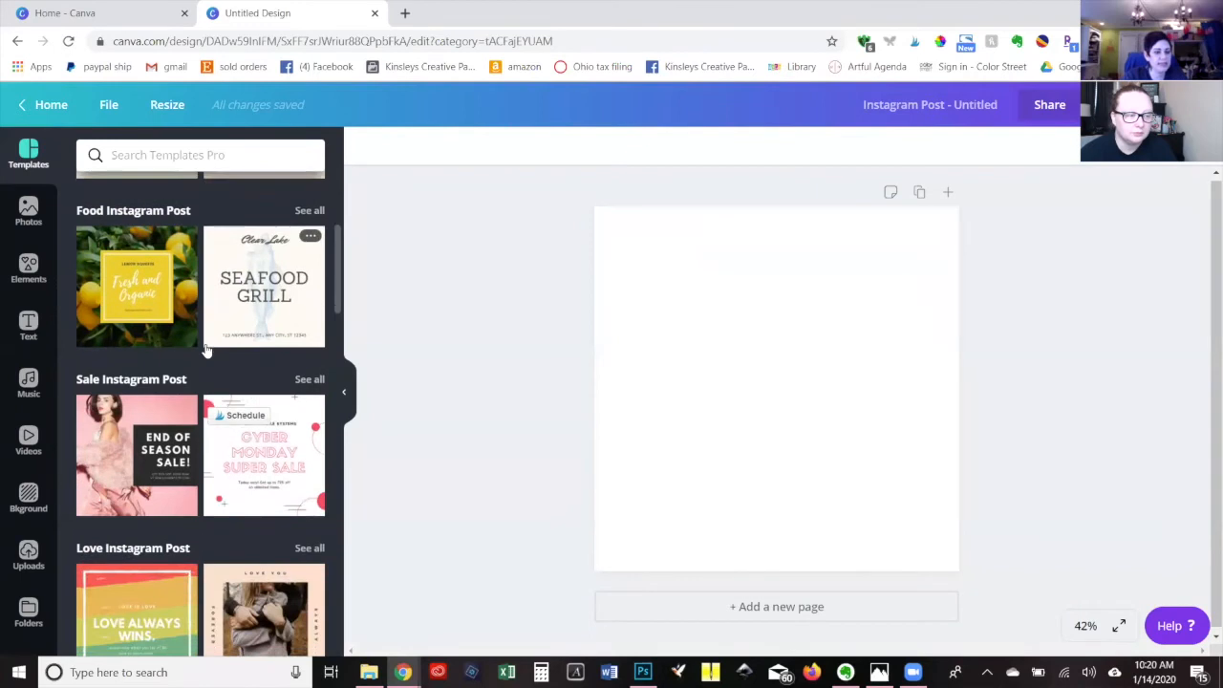
pyautogui.scroll(-4, 206, 349)
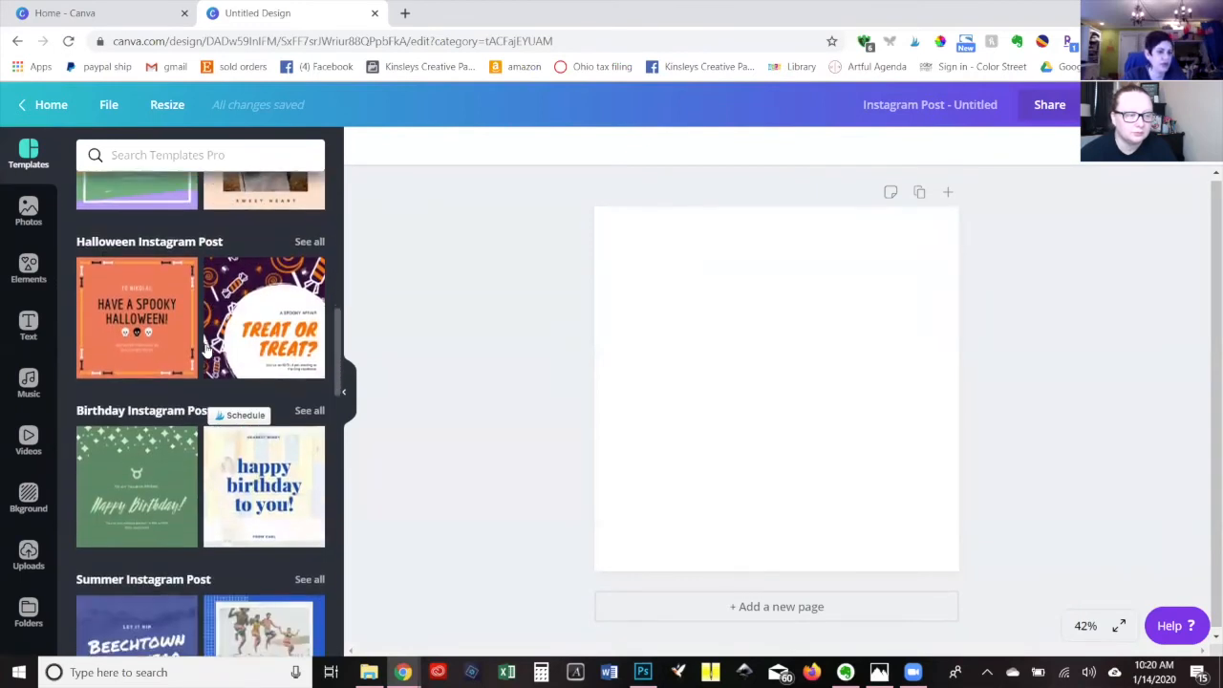
pyautogui.scroll(4, 207, 350)
pyautogui.scroll(10, 206, 350)
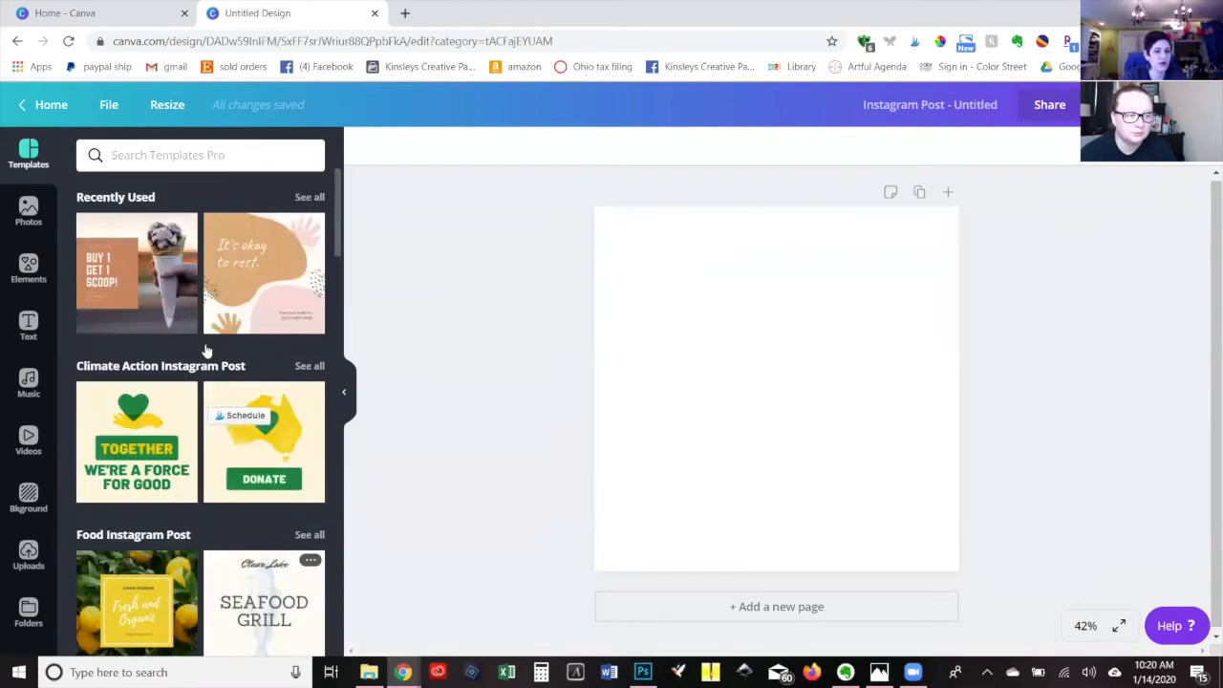
pyautogui.click(134, 278)
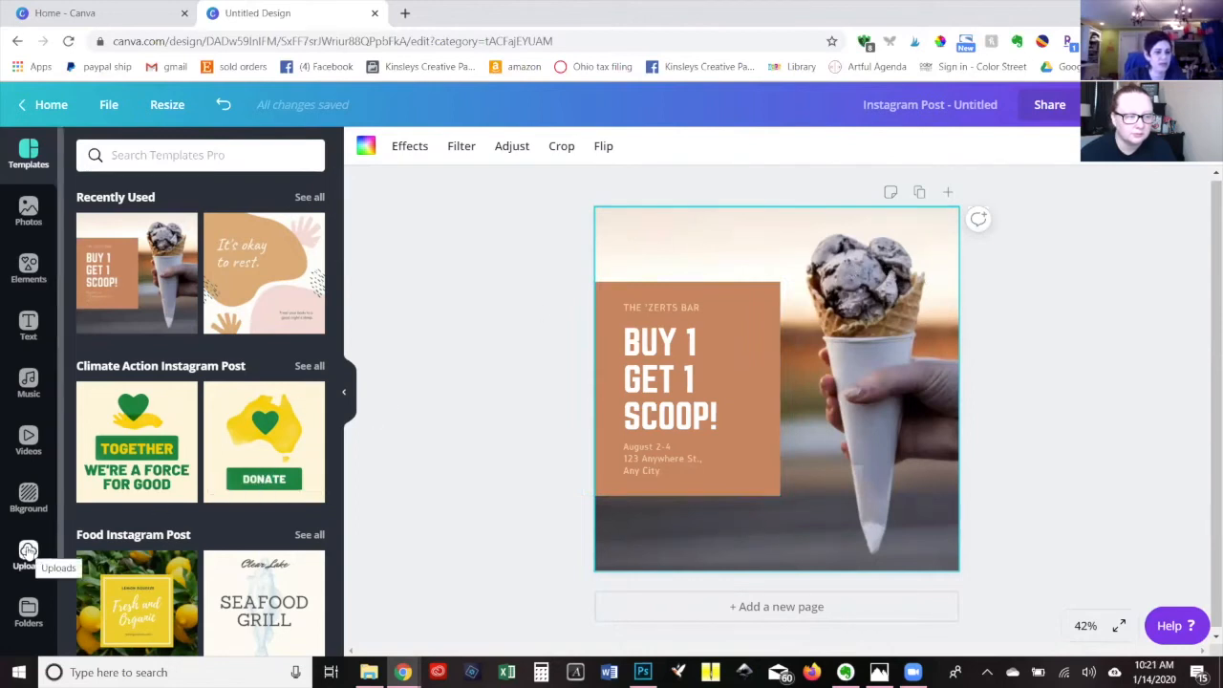
# Add the trending photo of the smiling woman with headphones, enlarge it and place it over the right part of the page.
pyautogui.click(27, 213)
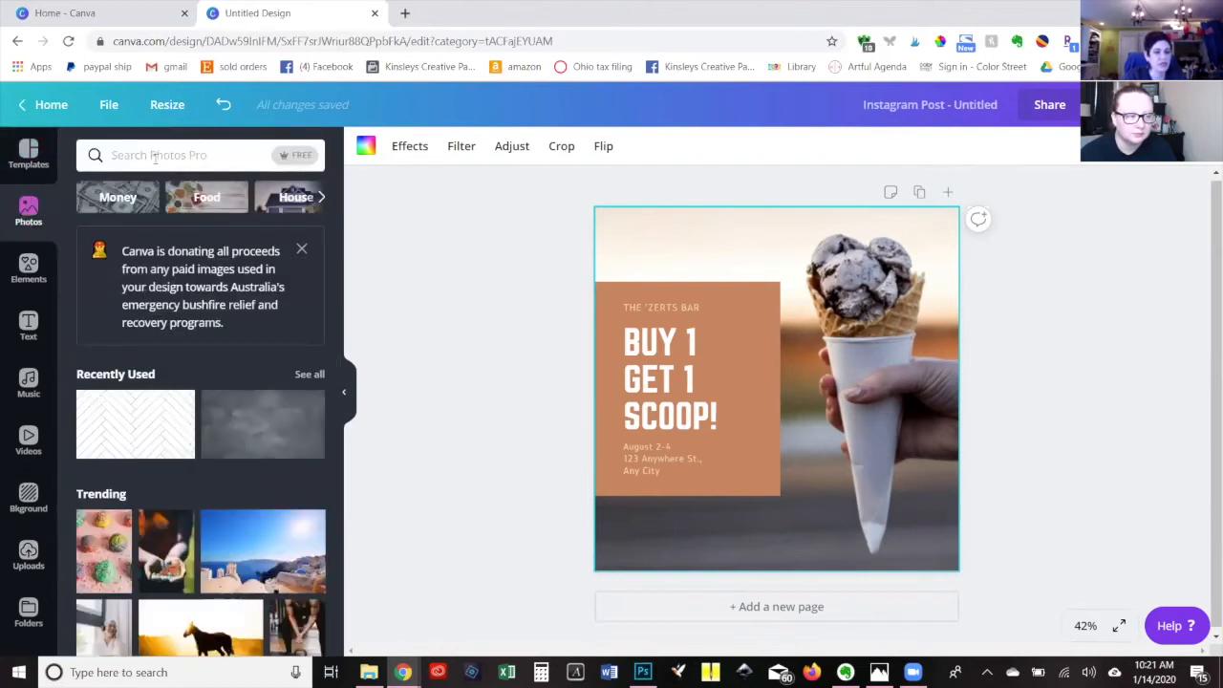
pyautogui.scroll(-2, 131, 504)
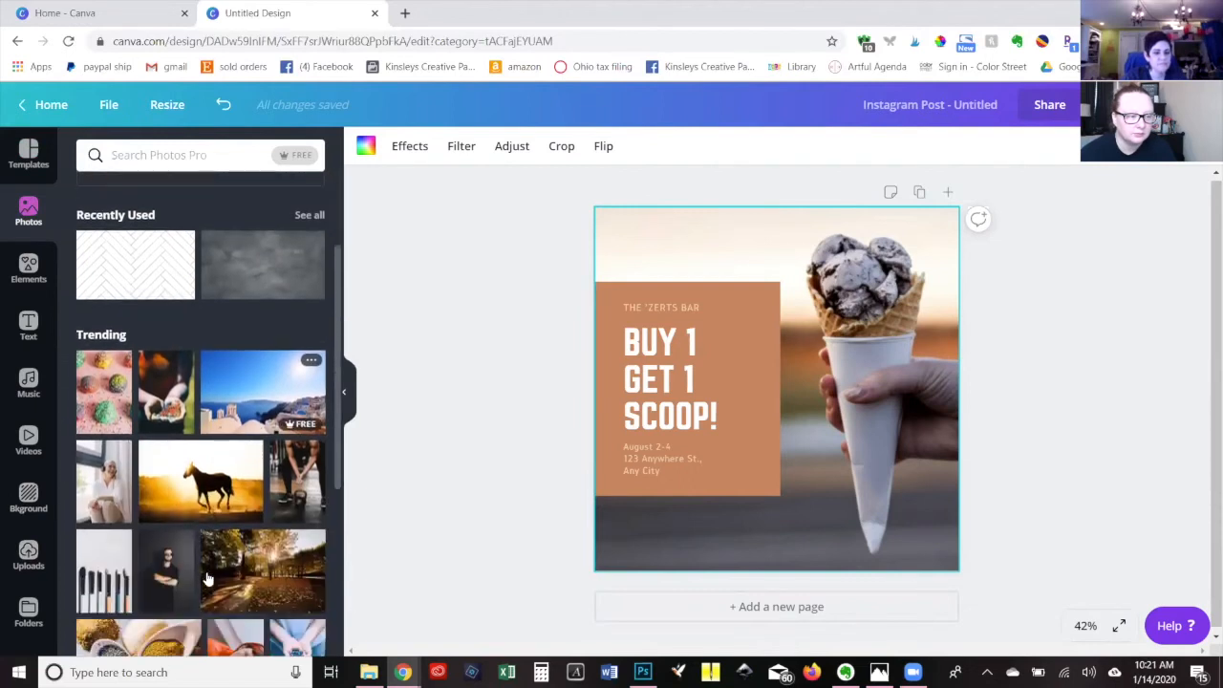
pyautogui.click(118, 496)
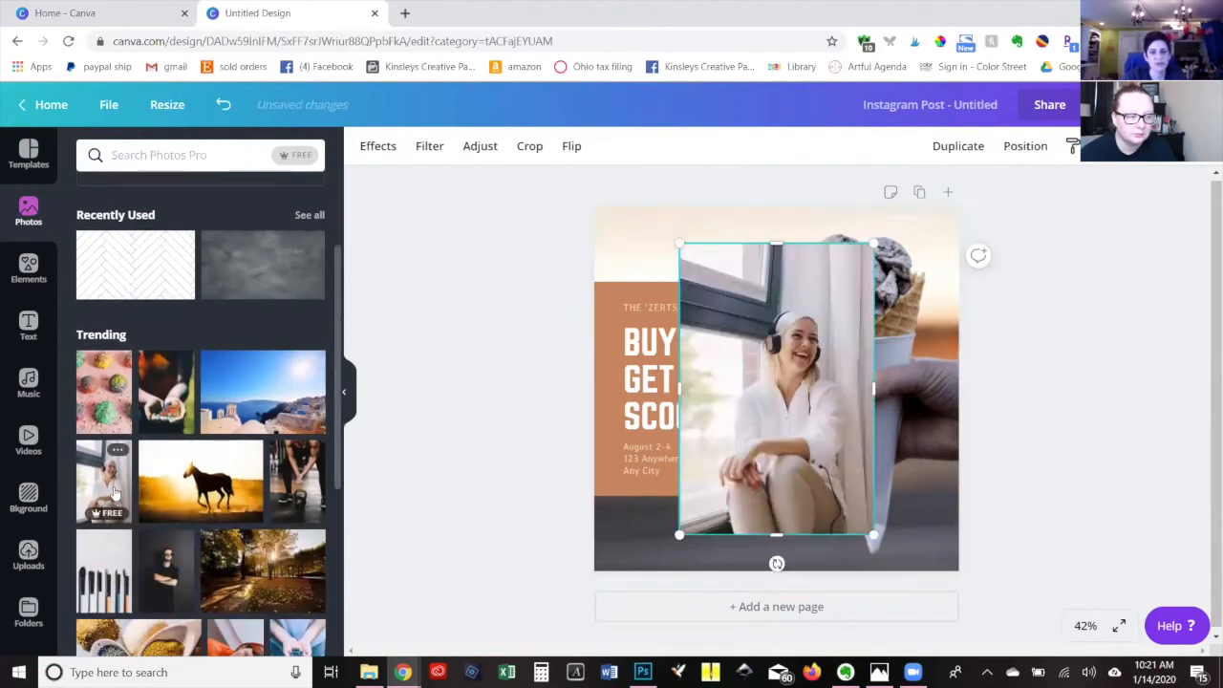
pyautogui.moveTo(874, 241); pyautogui.dragTo(925, 218)
pyautogui.moveTo(676, 532); pyautogui.dragTo(592, 642)
pyautogui.moveTo(709, 513); pyautogui.dragTo(781, 510)
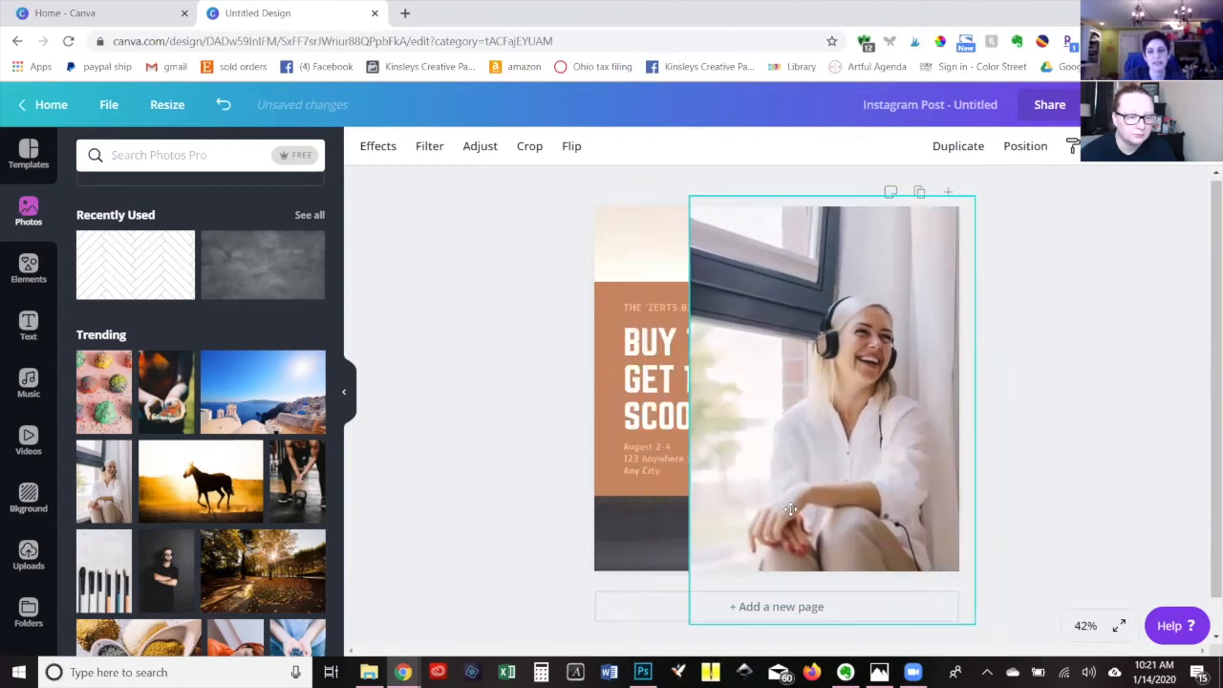
pyautogui.click(633, 287)
pyautogui.click(627, 248)
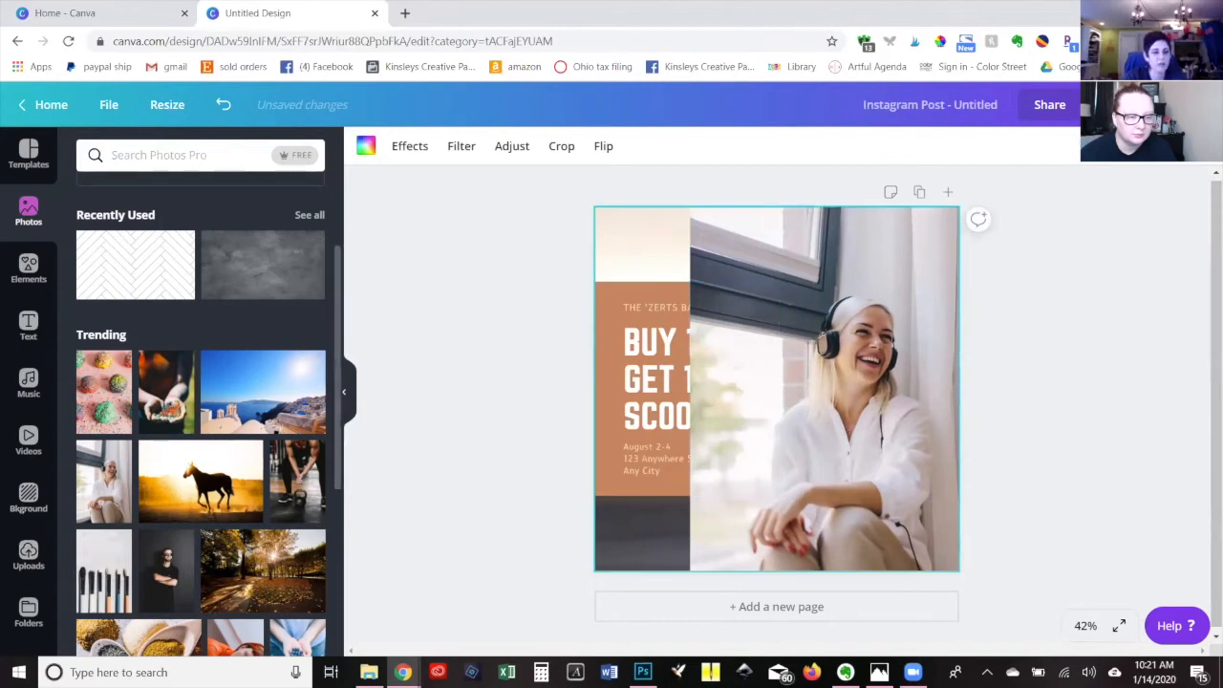
# Add the recently used gray square, stretch it over the whole page and send it backward behind the photo and text block.
pyautogui.click(27, 273)
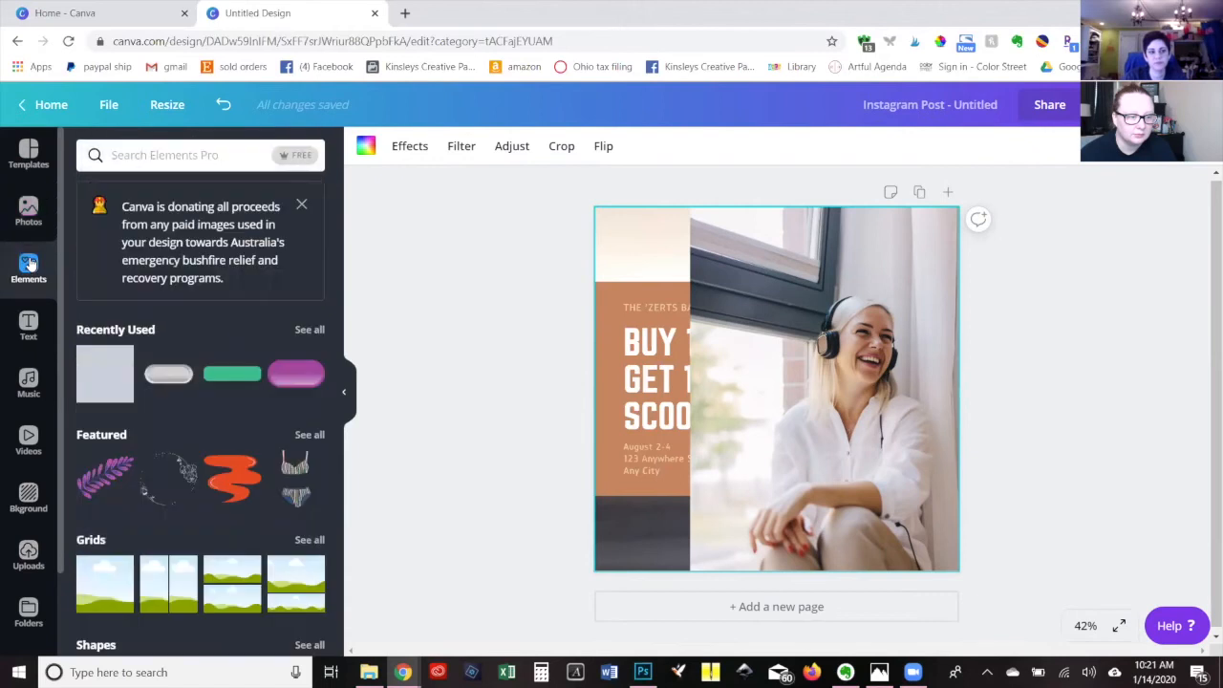
pyautogui.click(88, 380)
pyautogui.moveTo(629, 239); pyautogui.dragTo(588, 201)
pyautogui.moveTo(923, 534); pyautogui.dragTo(975, 589)
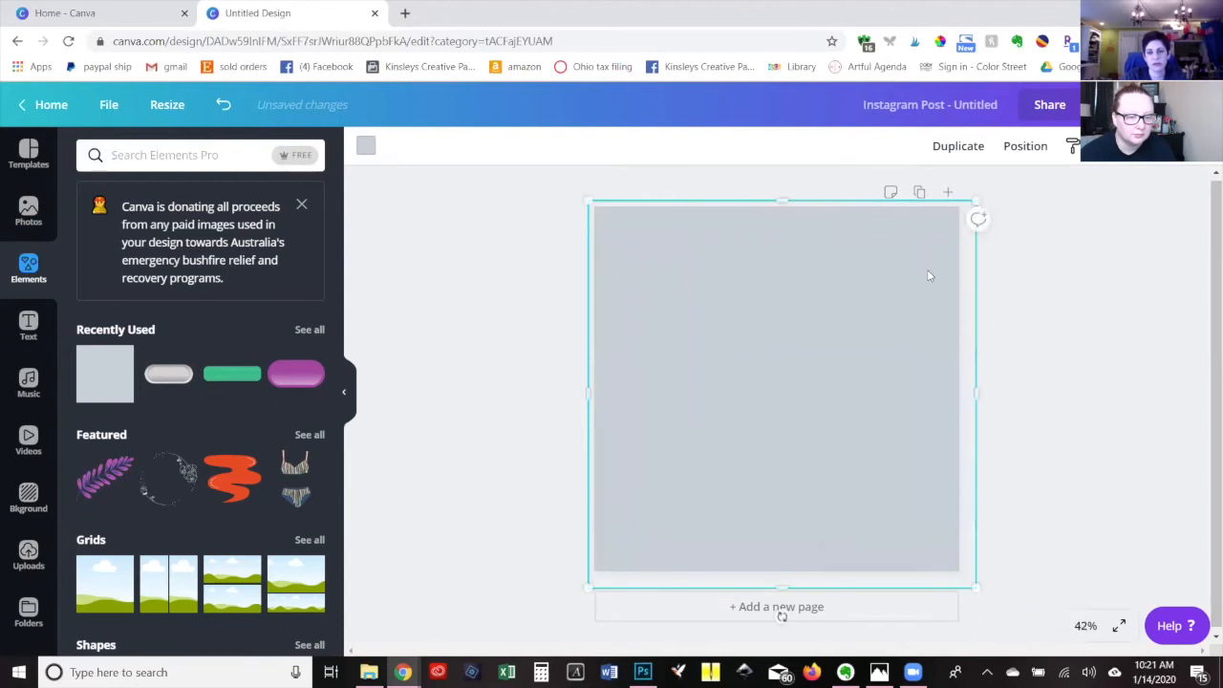
pyautogui.click(1027, 151)
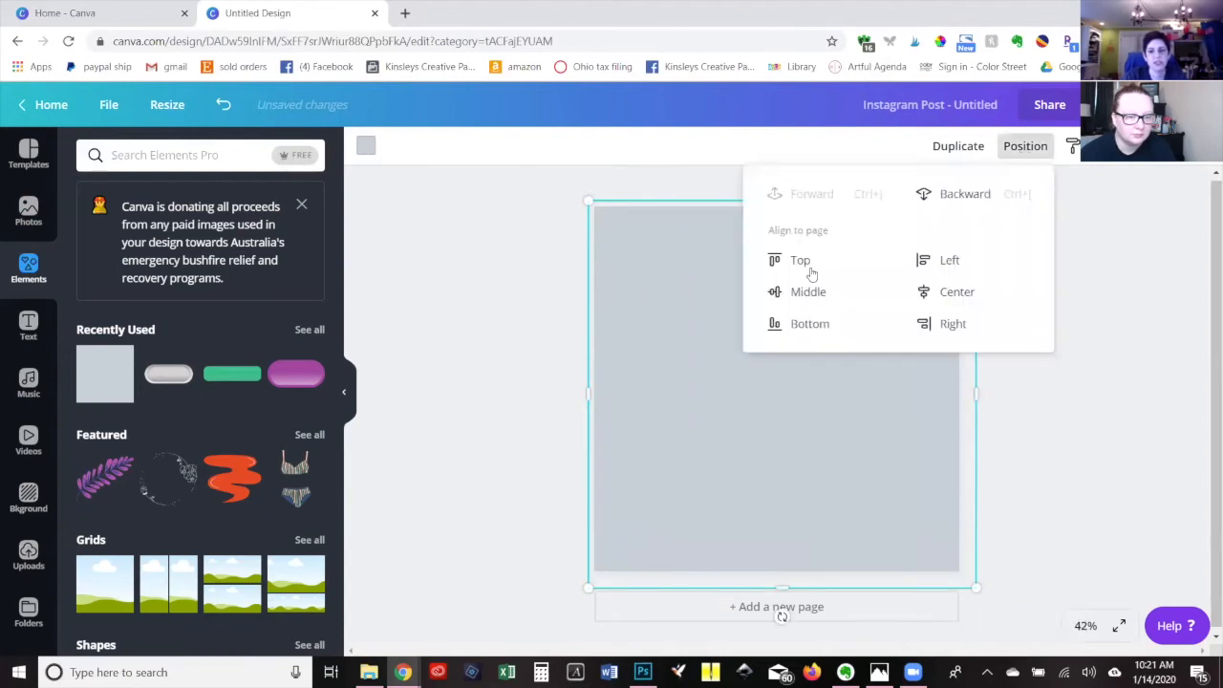
pyautogui.click(943, 203)
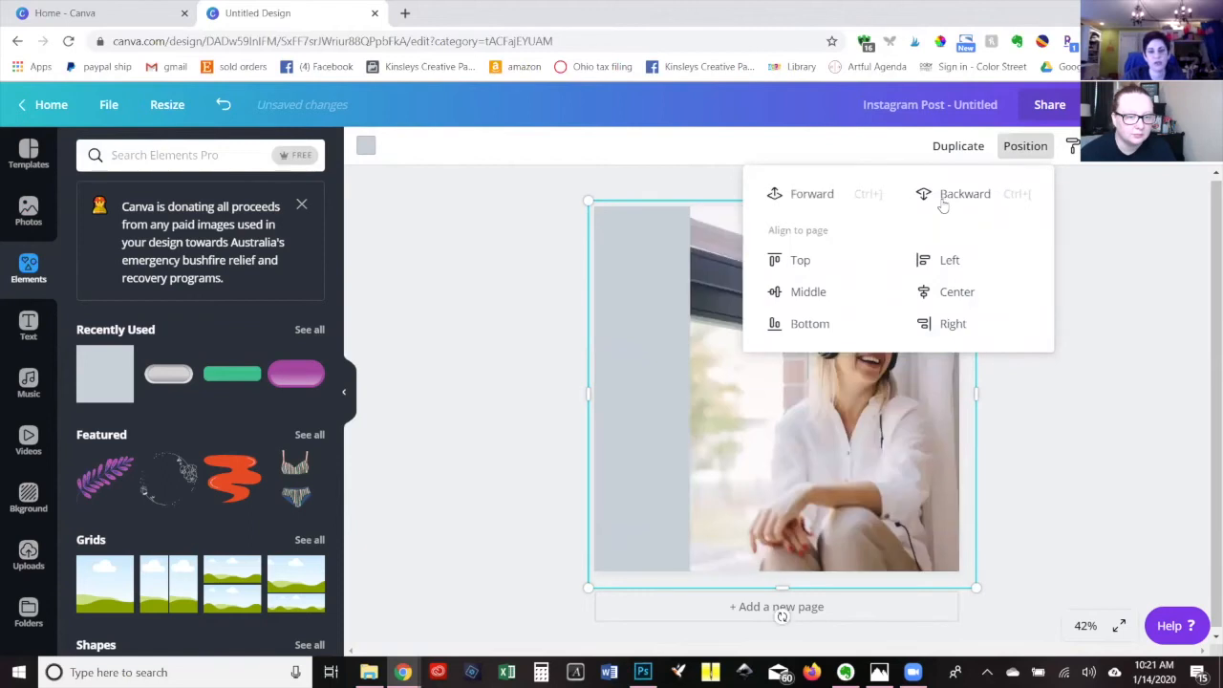
pyautogui.click(942, 202)
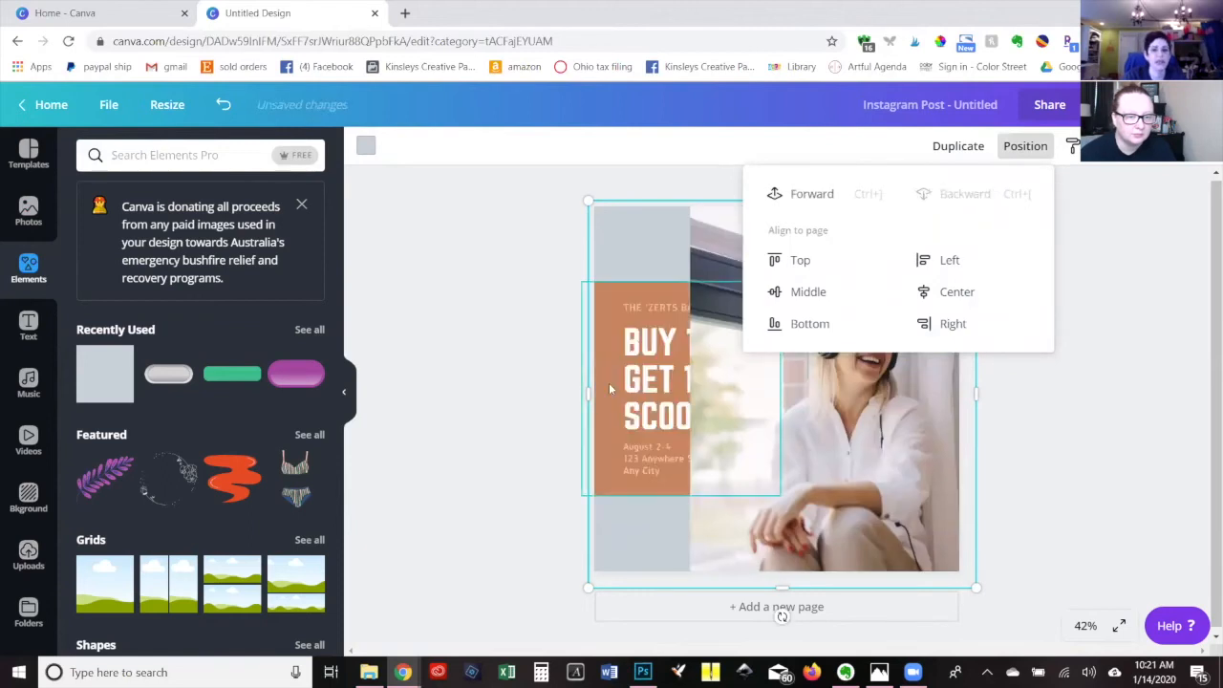
# Bring the "BUY 1 GET 1 SCOOP!" text block forward in front of the woman's photo.
pyautogui.click(642, 293)
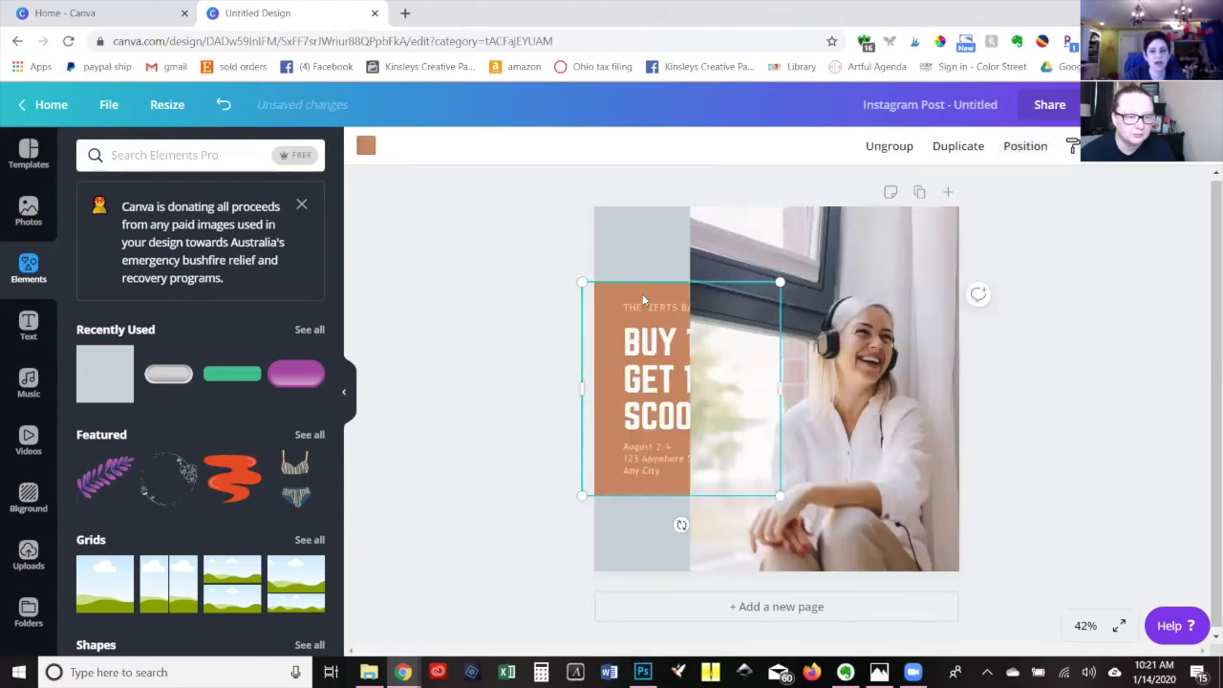
pyautogui.click(1023, 149)
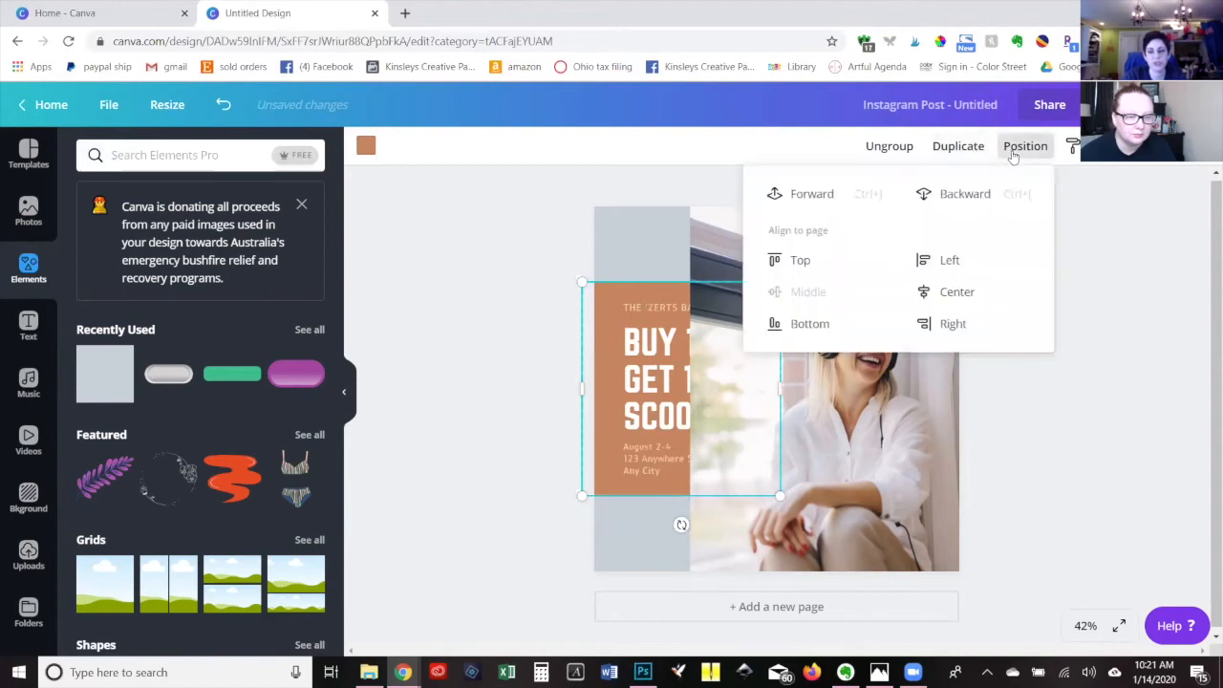
pyautogui.click(780, 196)
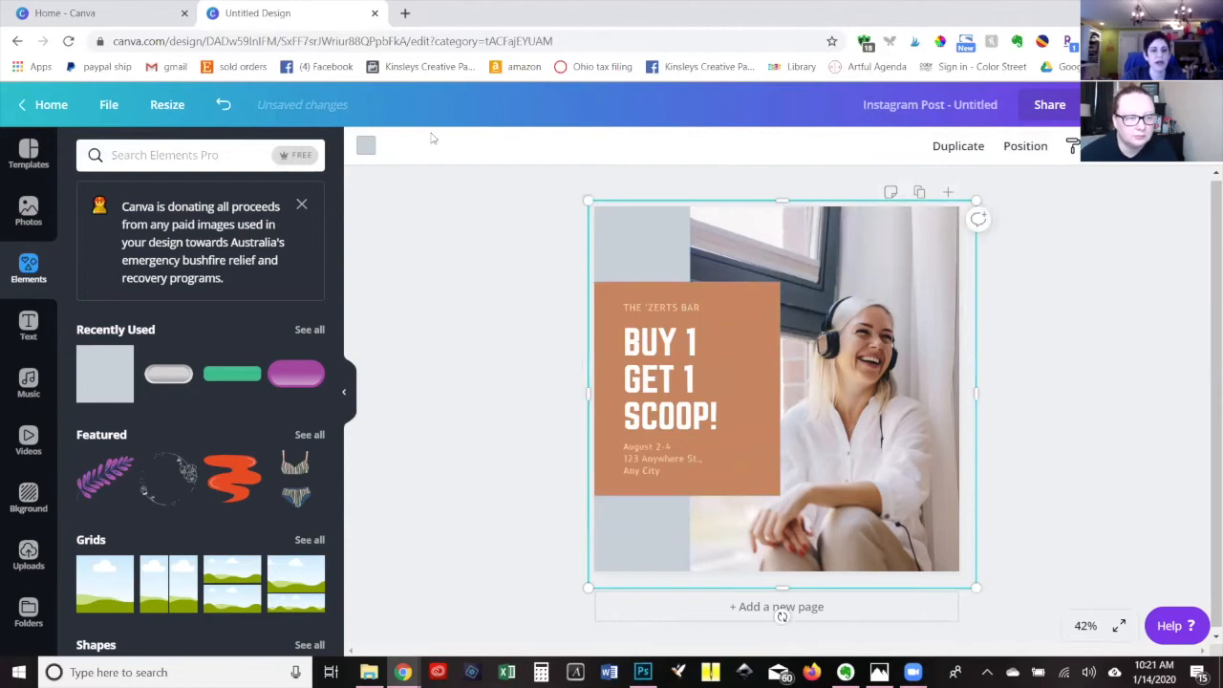
# Recolor the full-page background square navy from the Creative Business Builders palette.
pyautogui.click(365, 148)
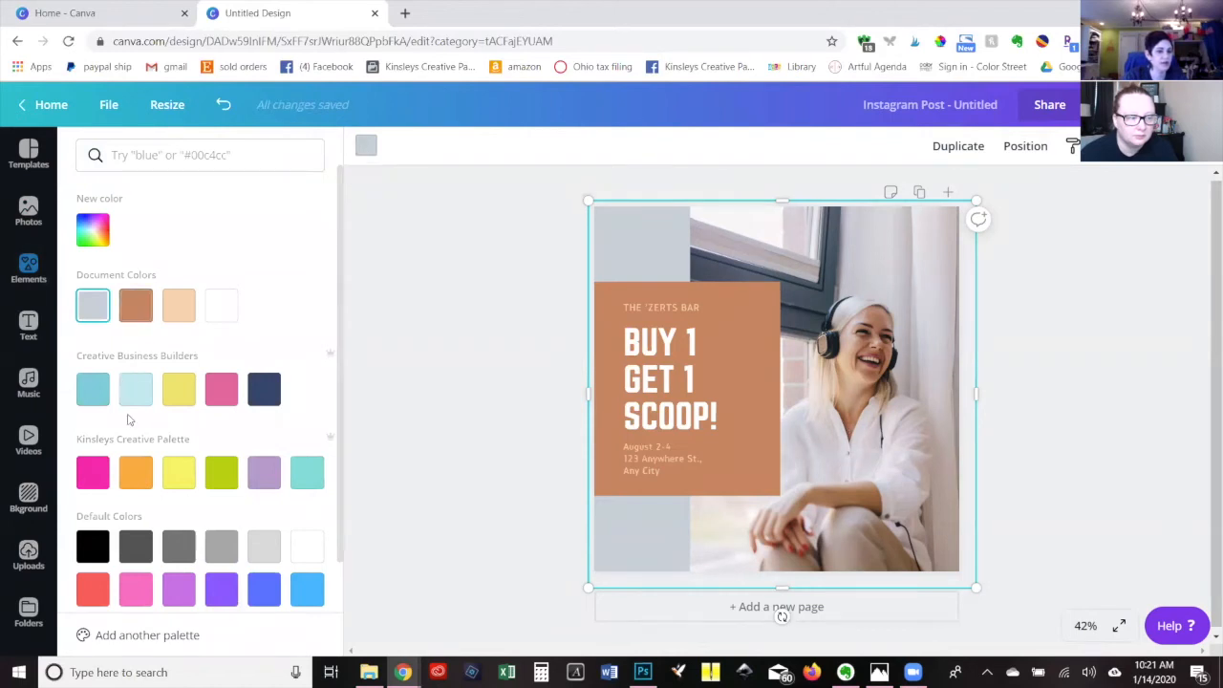
pyautogui.click(264, 392)
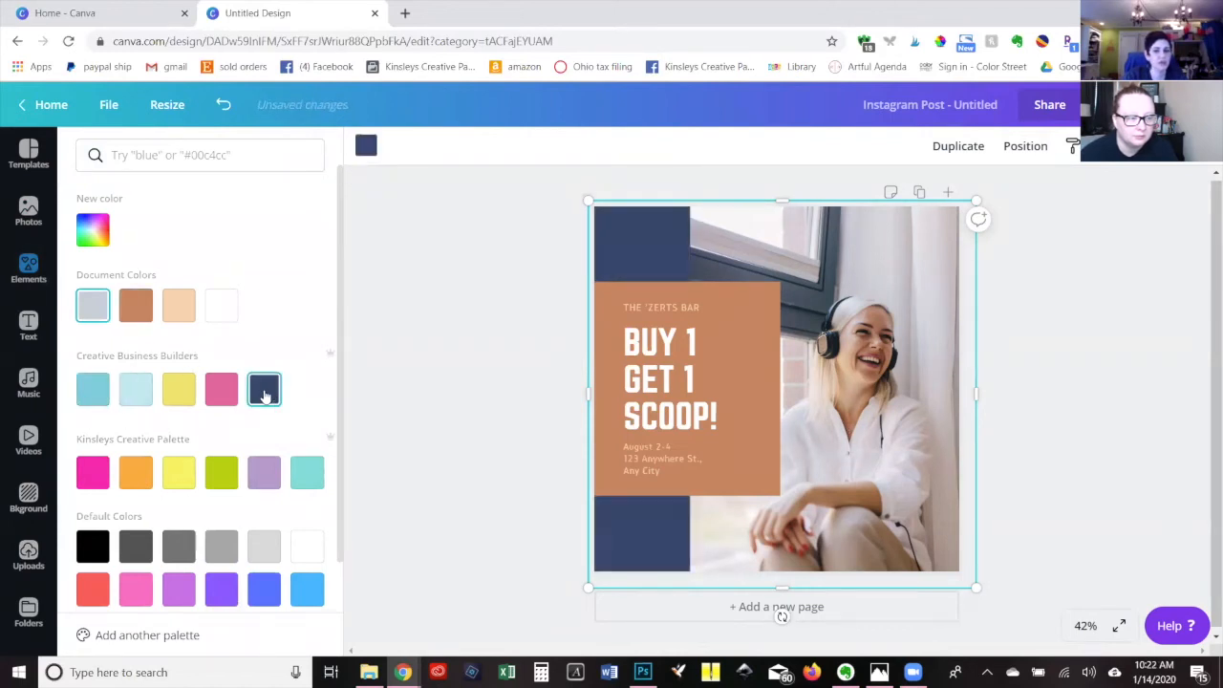
pyautogui.click(731, 312)
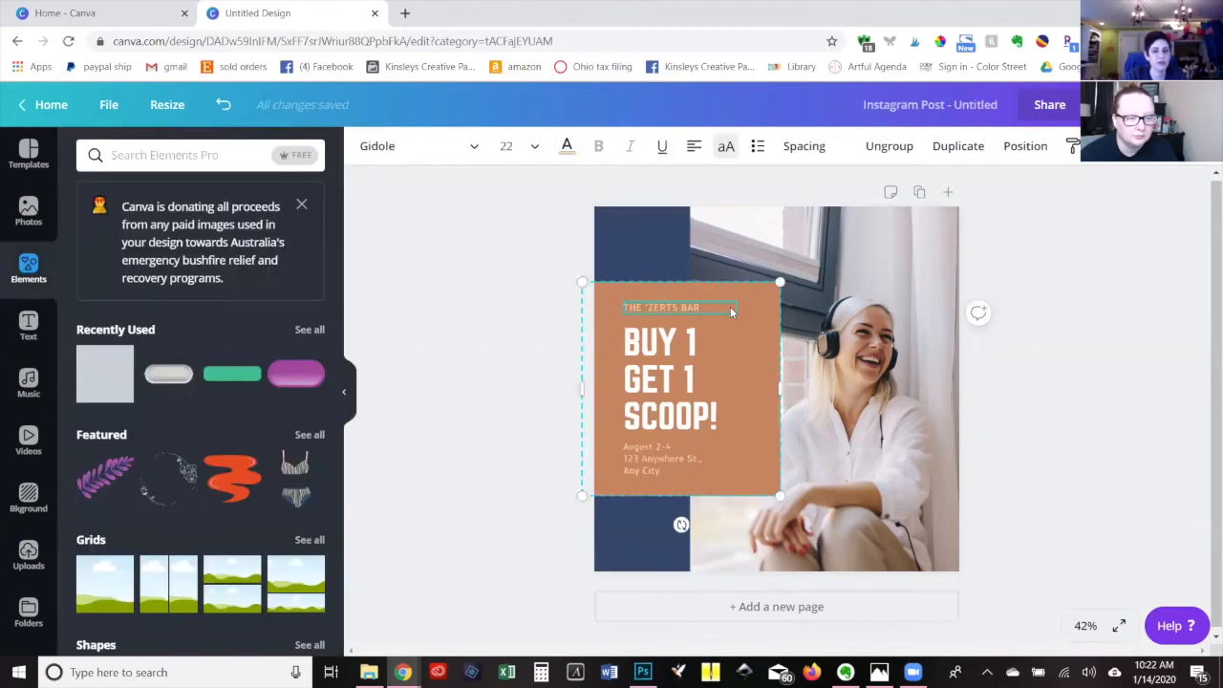
# Recolor the full-page background square pink from the Creative Business Builders palette.
pyautogui.click(635, 244)
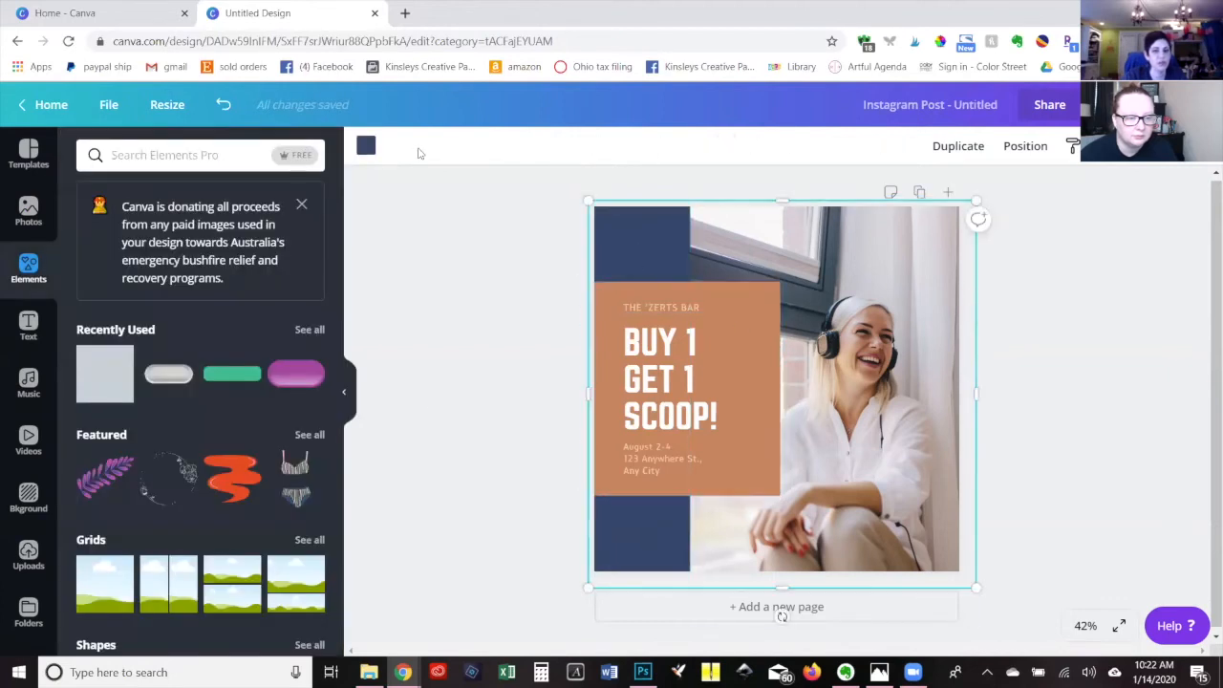
pyautogui.click(365, 145)
pyautogui.click(221, 389)
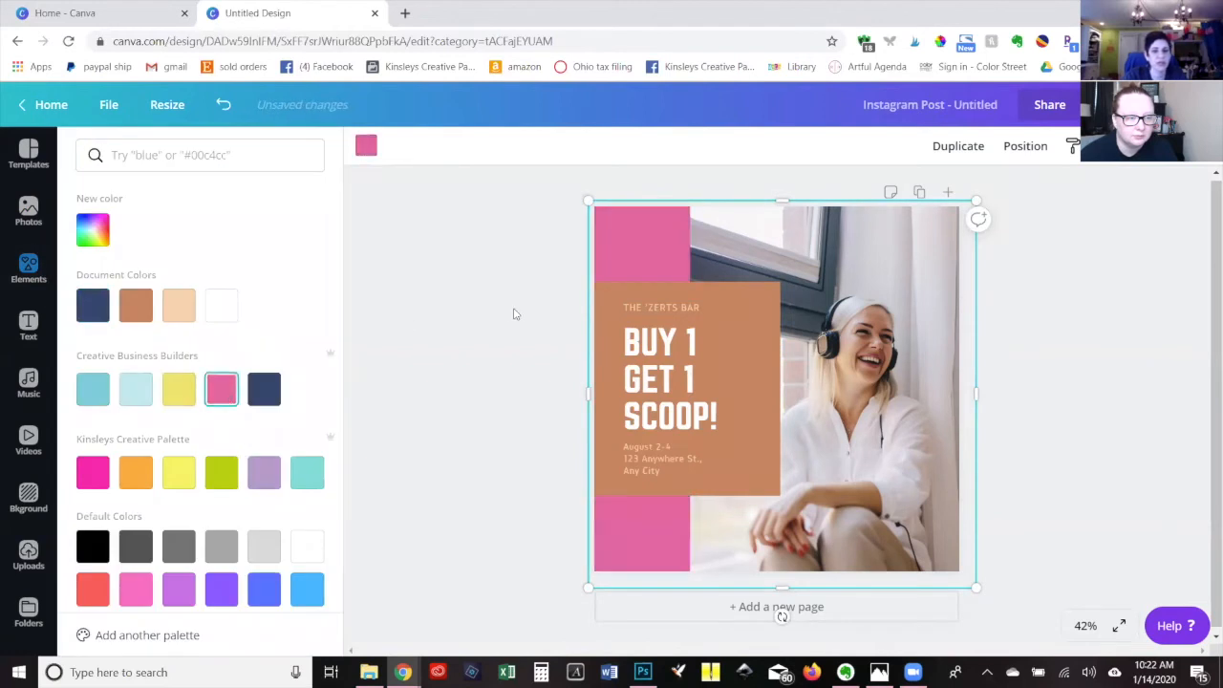
# Change the text block's brown background to navy from the Creative Business Builders palette.
pyautogui.click(613, 292)
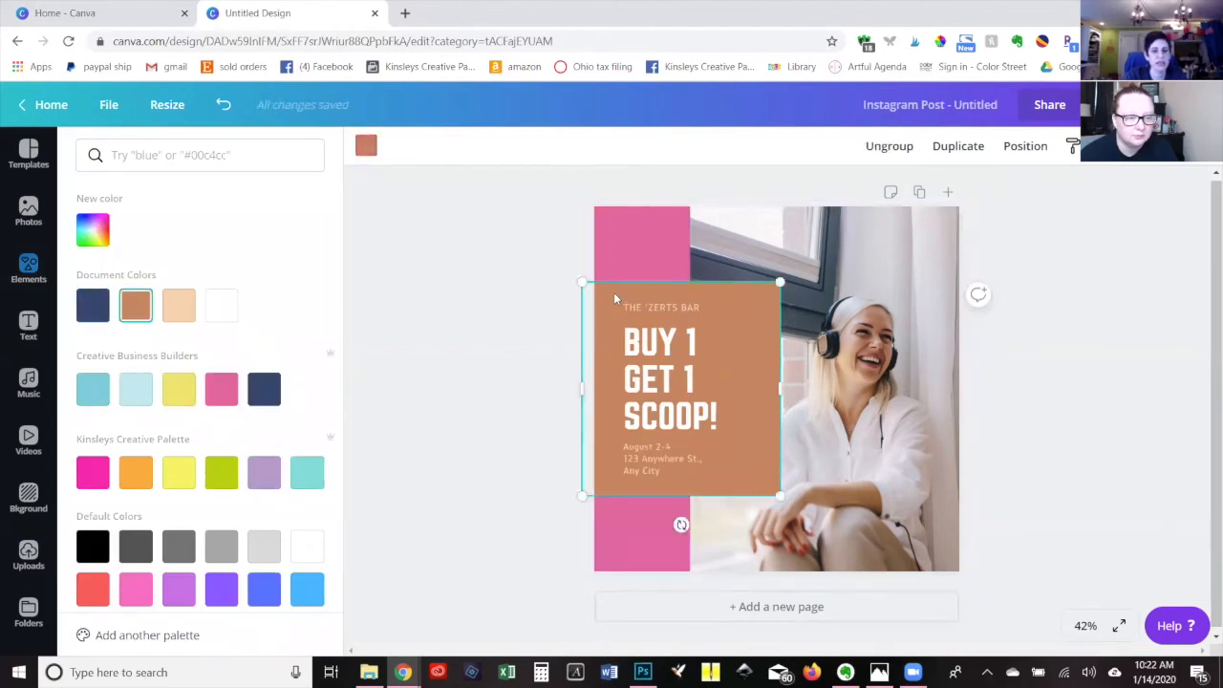
pyautogui.click(366, 146)
pyautogui.click(366, 145)
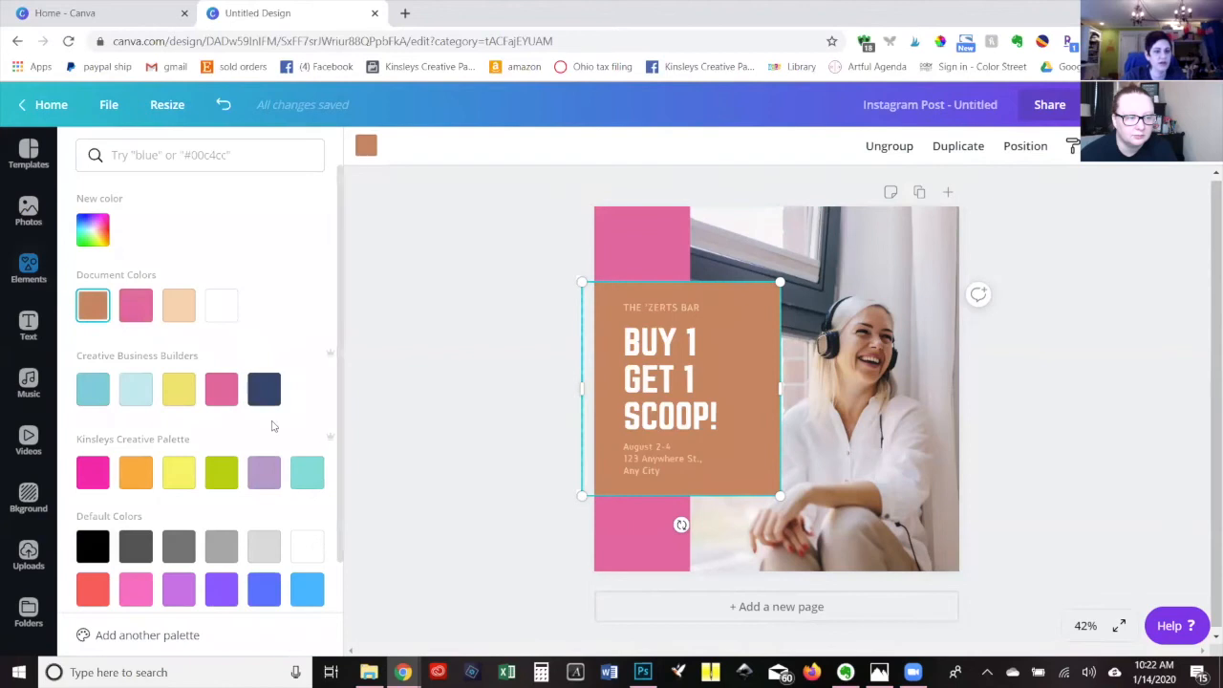
pyautogui.click(264, 389)
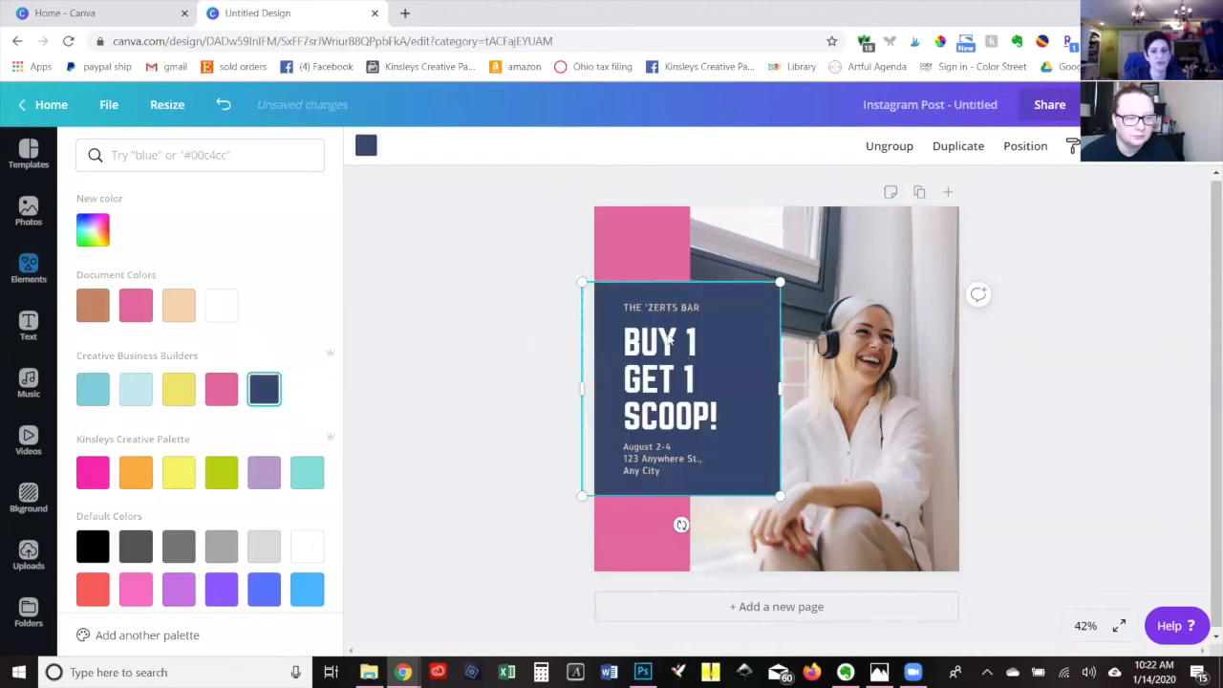
# Set the font of the "BUY 1" line in the headline to the brand font Playlist Script.
pyautogui.click(669, 339)
pyautogui.doubleClick(667, 370)
pyautogui.click(656, 335)
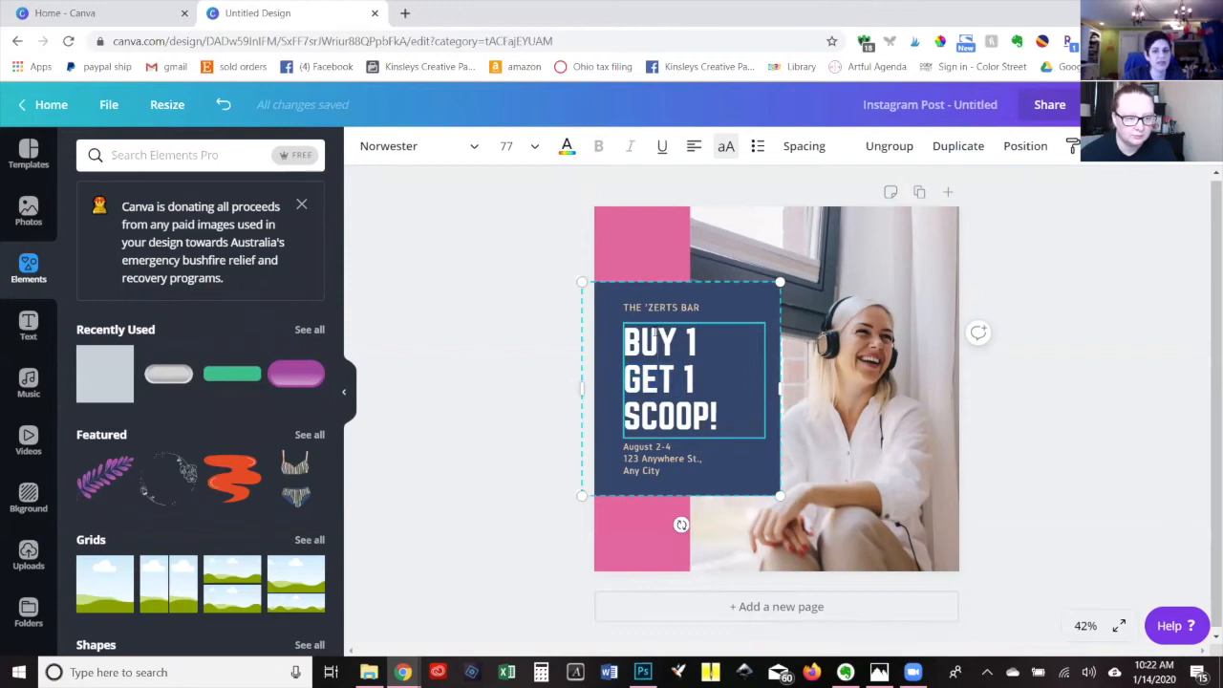
pyautogui.click(472, 152)
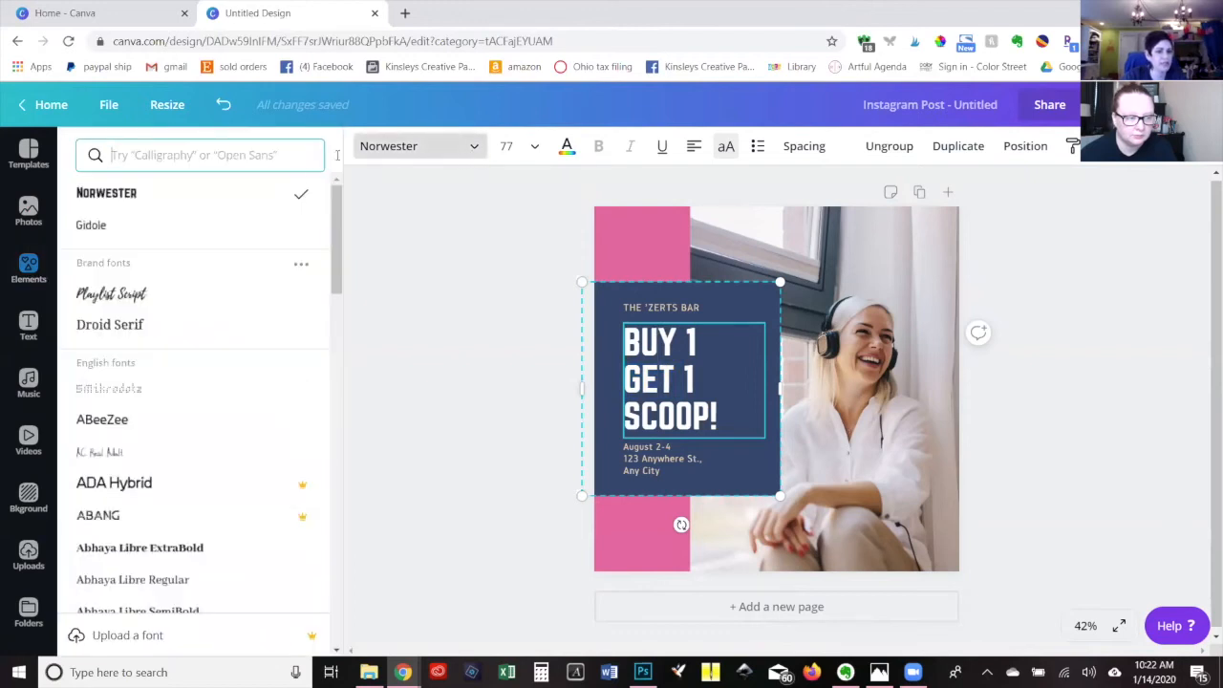
pyautogui.click(107, 295)
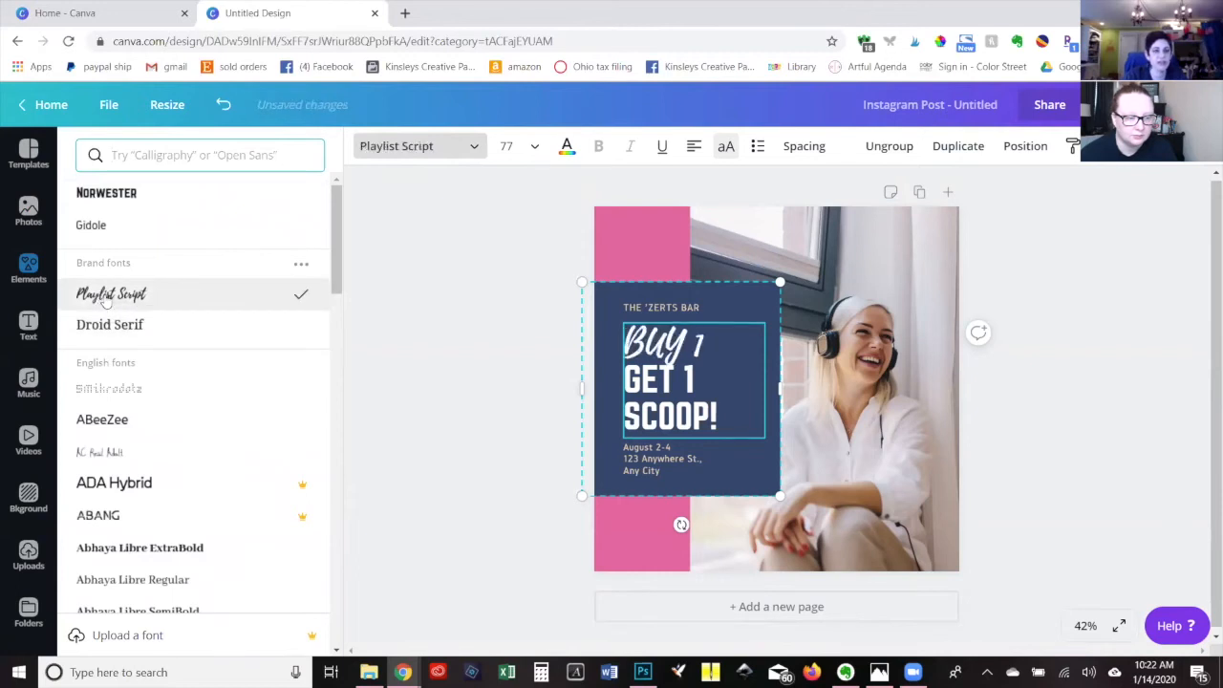
# Overwrite the entire three-line headline in Playlist Script and turn off its uppercase formatting.
pyautogui.tripleClick(679, 354)
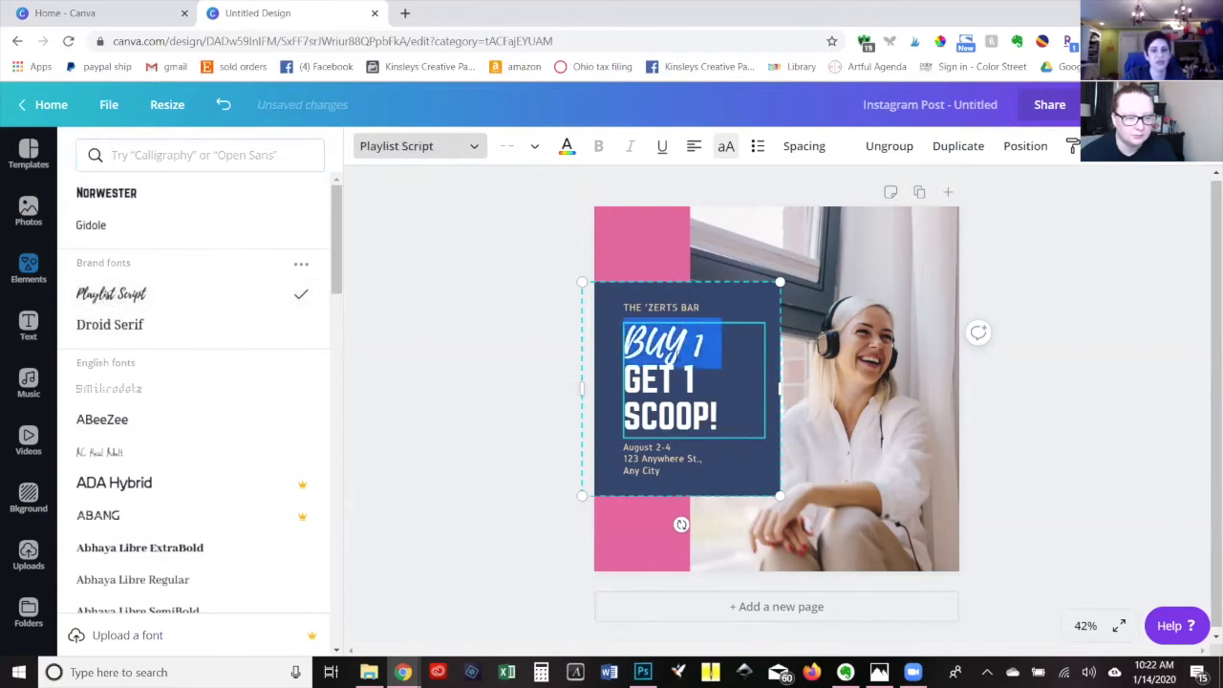
pyautogui.moveTo(680, 355); pyautogui.dragTo(741, 431)
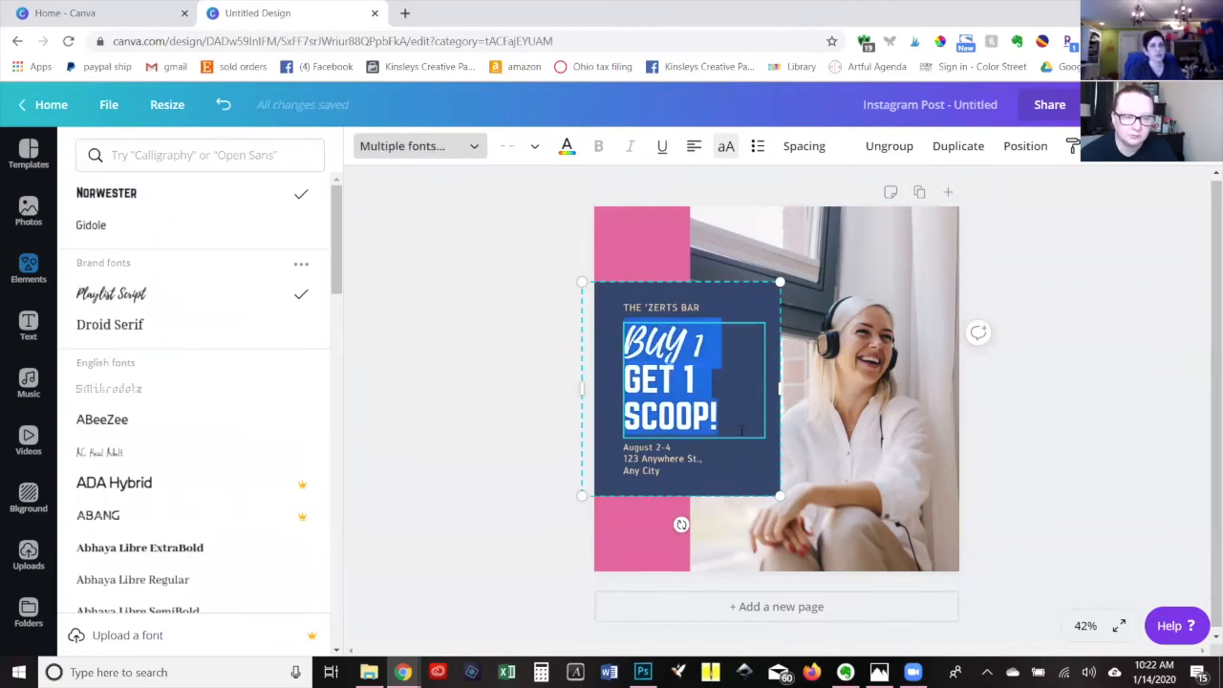
pyautogui.write('WHAT')
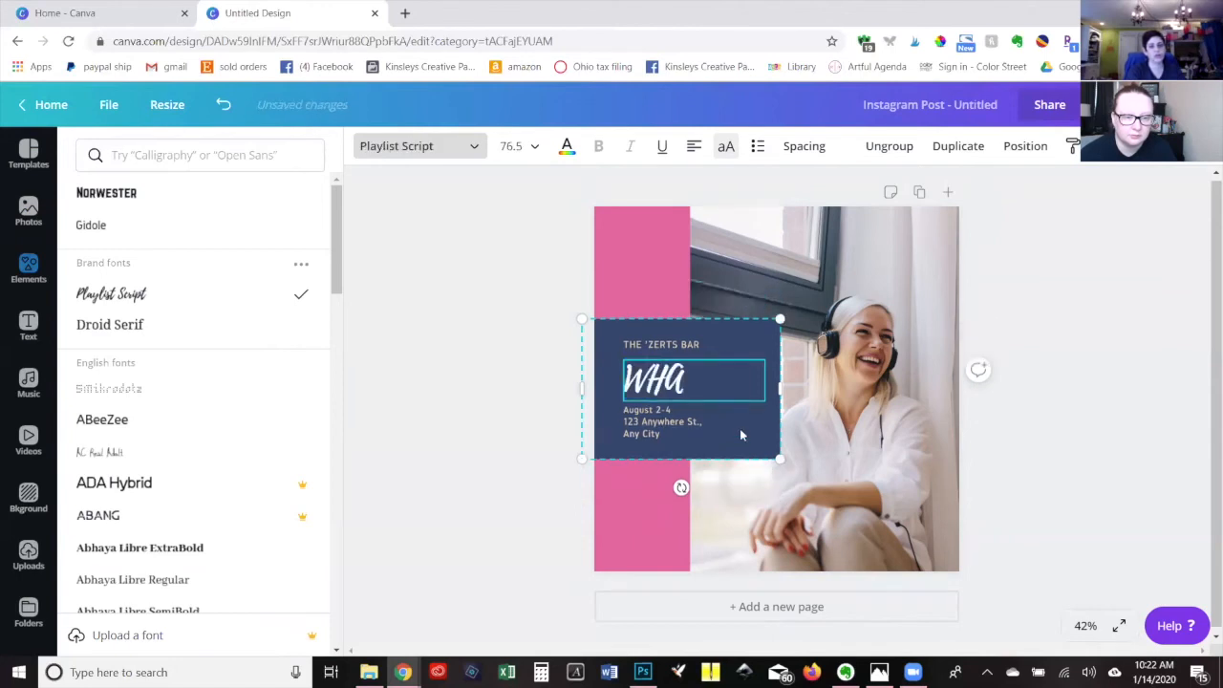
pyautogui.press('BackSpace')
pyautogui.press('BackSpace')
pyautogui.press('BackSpace')
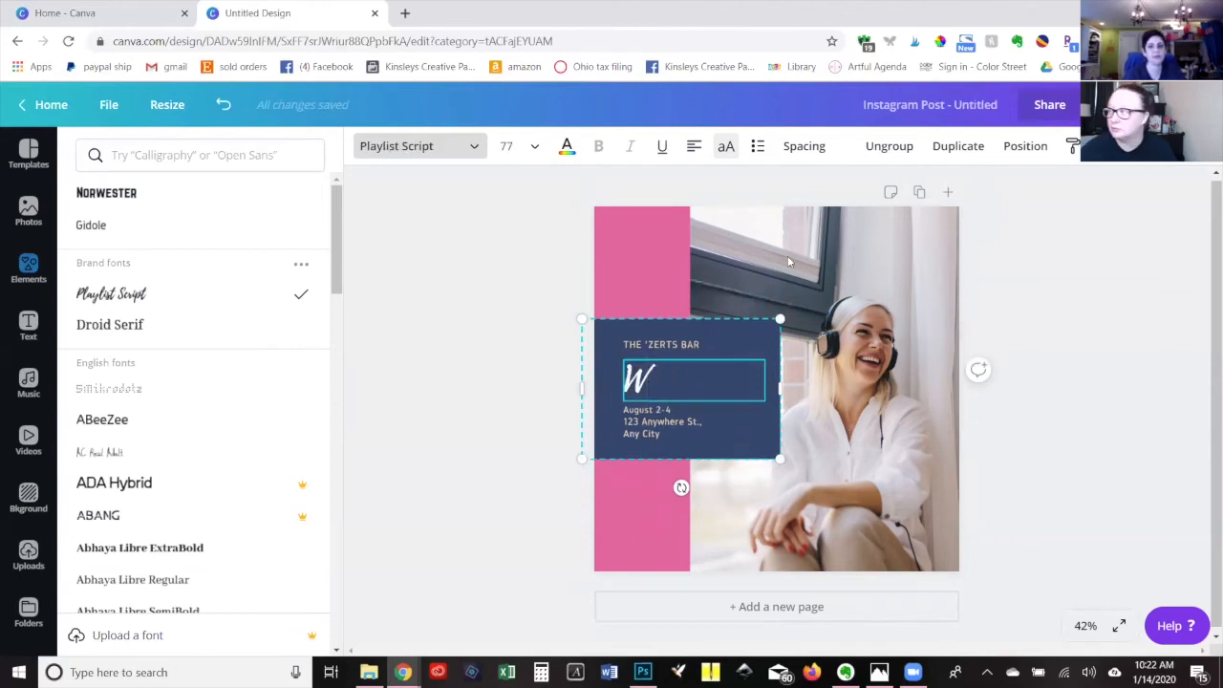
pyautogui.click(726, 147)
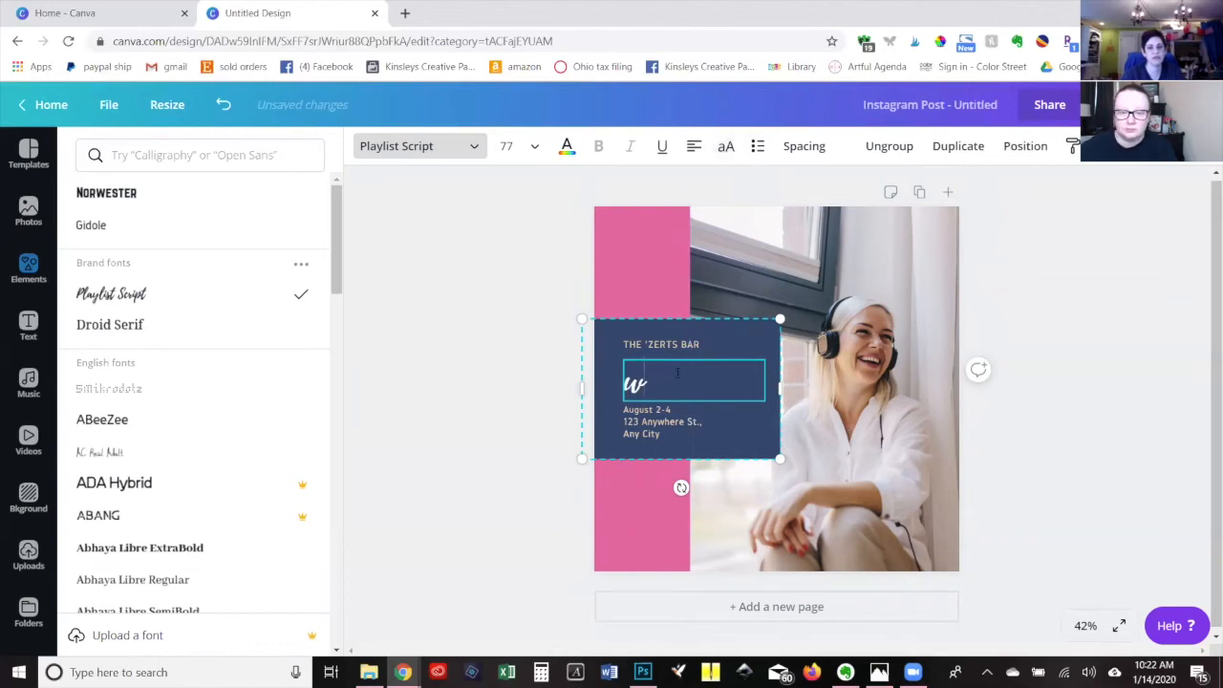
# Enter "Let's celebrate your win!" as the headline text.
pyautogui.press('BackSpace')
pyautogui.write("Let's celebrate yo")
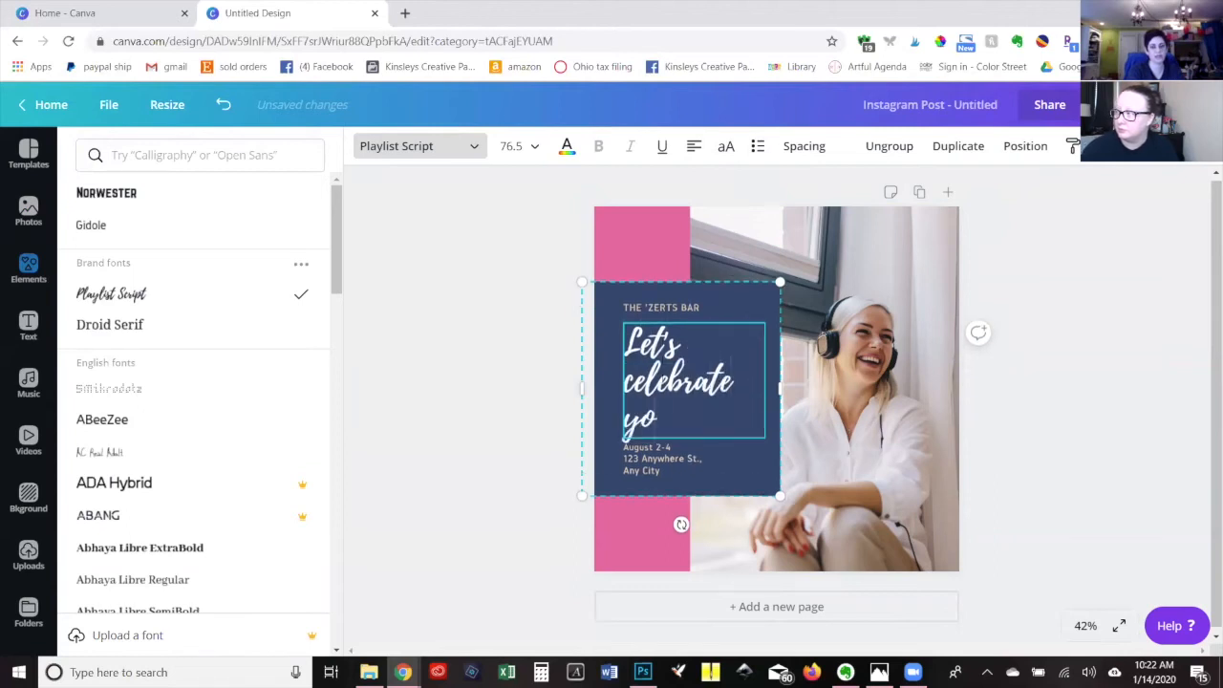
pyautogui.write('ur win!')
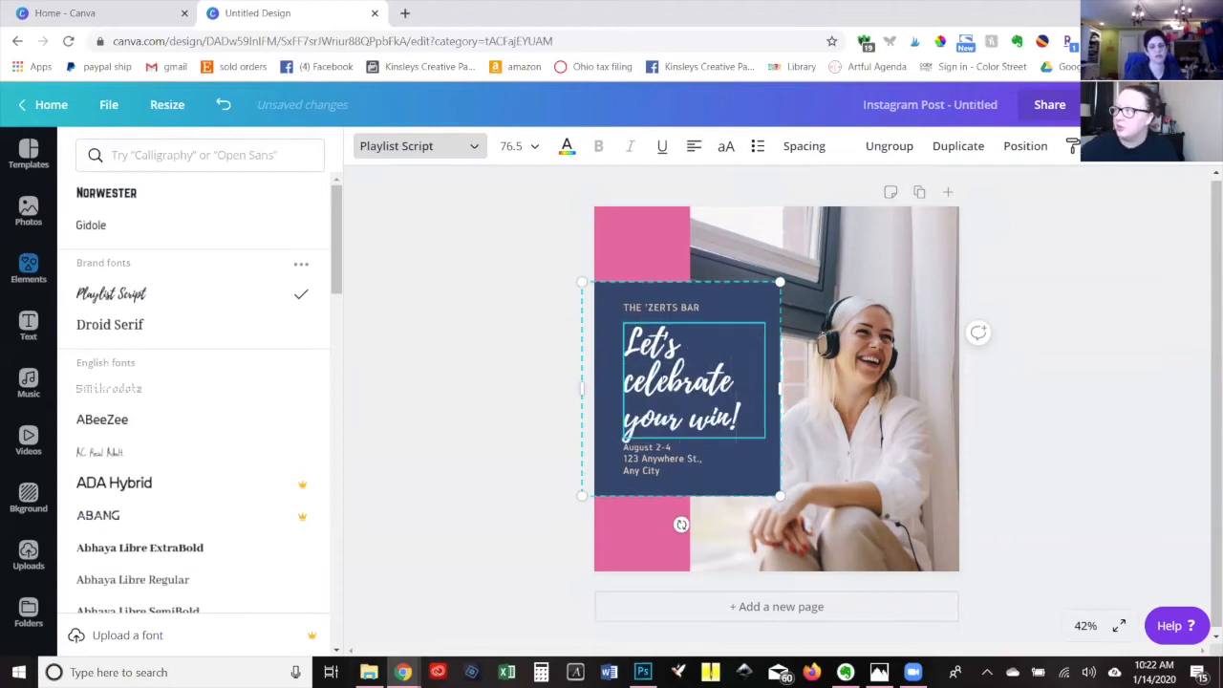
# Delete the "THE 'ZERTS BAR" line and shift the grouped navy text block slightly up and to the left.
pyautogui.click(648, 308)
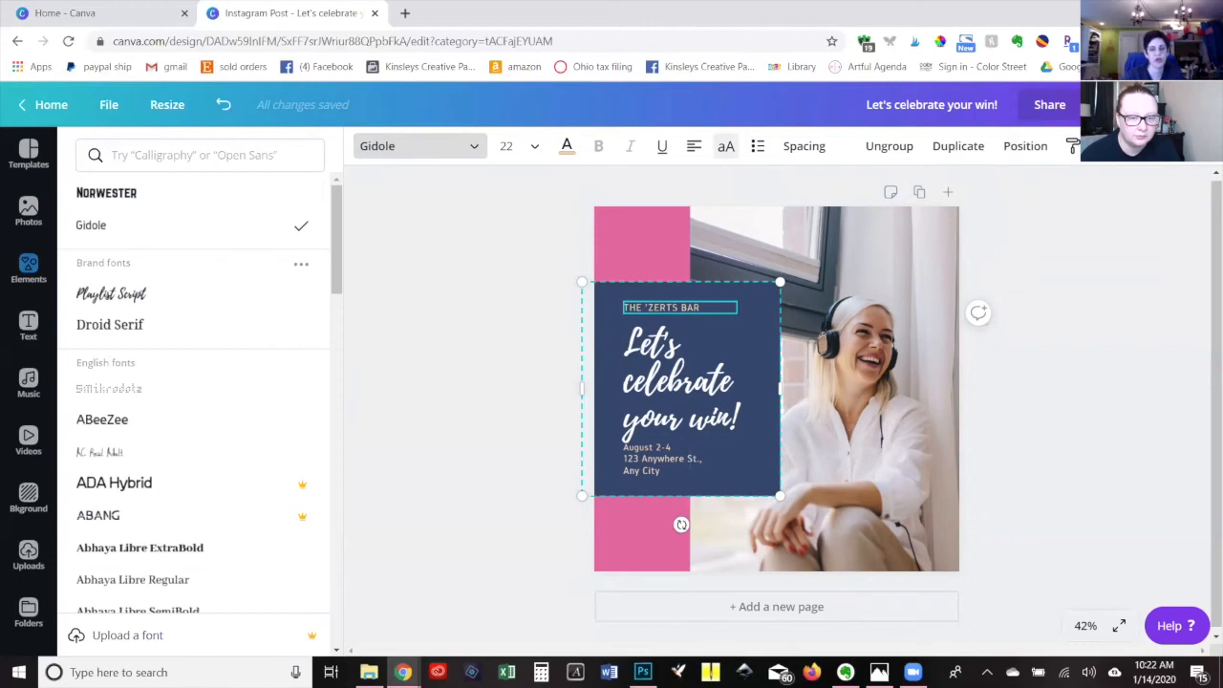
pyautogui.press('Escape')
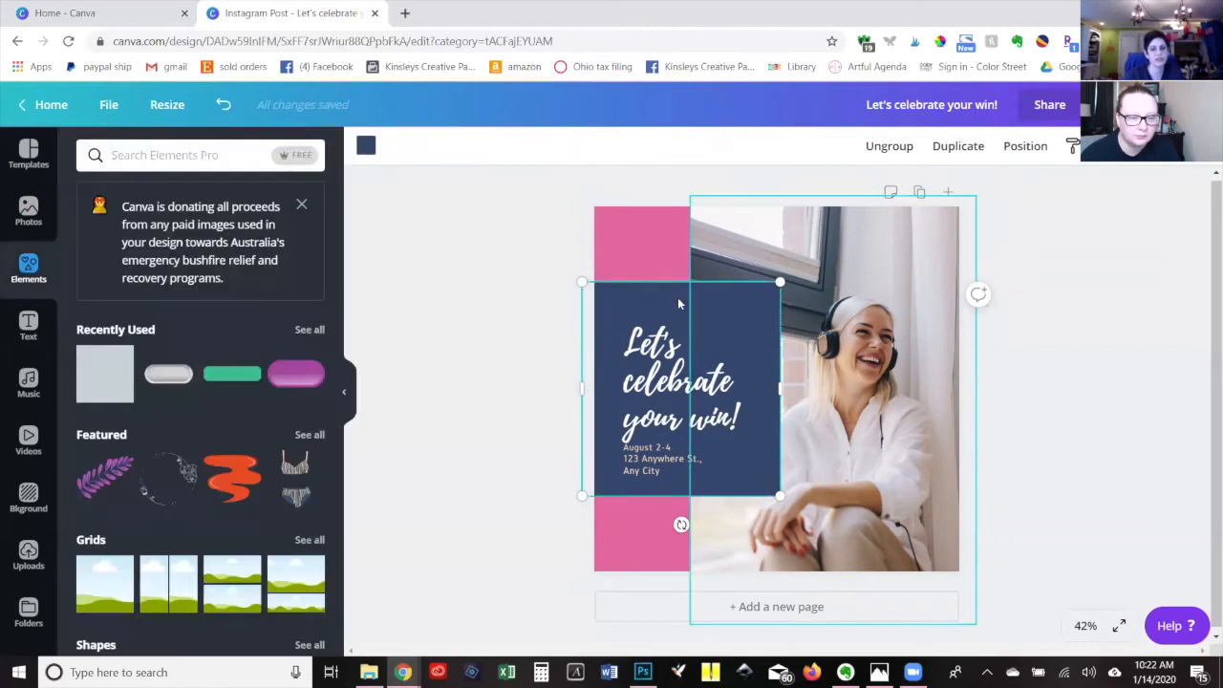
pyautogui.click(662, 361)
pyautogui.moveTo(657, 337)
pyautogui.mouseDown()
pyautogui.moveTo(639, 302)
pyautogui.moveTo(645, 315)
pyautogui.mouseUp()
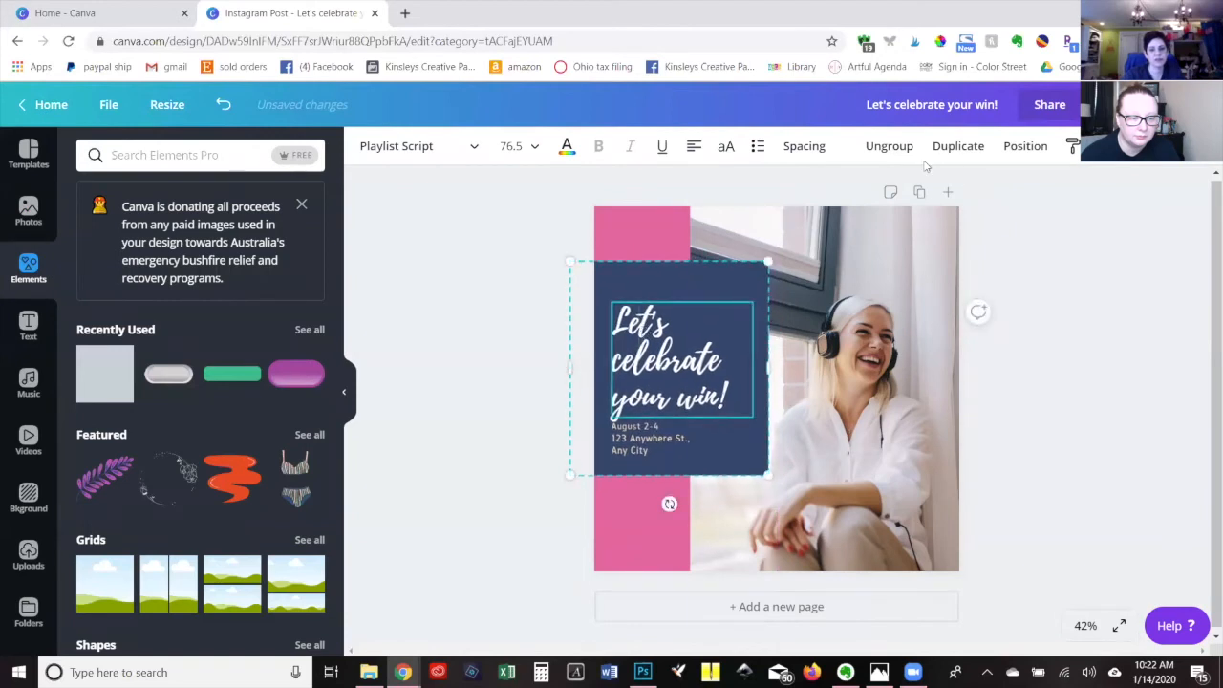
# Ungroup the navy text block and move the headline up on its own within the navy rectangle.
pyautogui.click(888, 147)
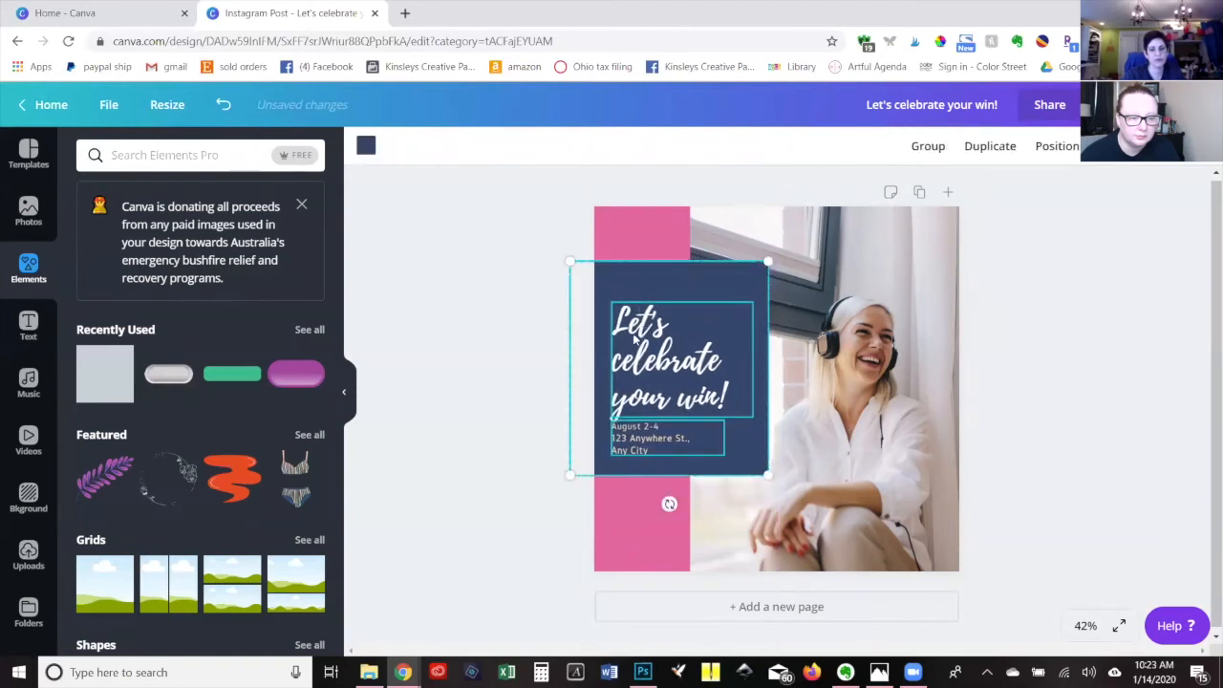
pyautogui.click(497, 366)
pyautogui.moveTo(638, 334); pyautogui.dragTo(637, 305)
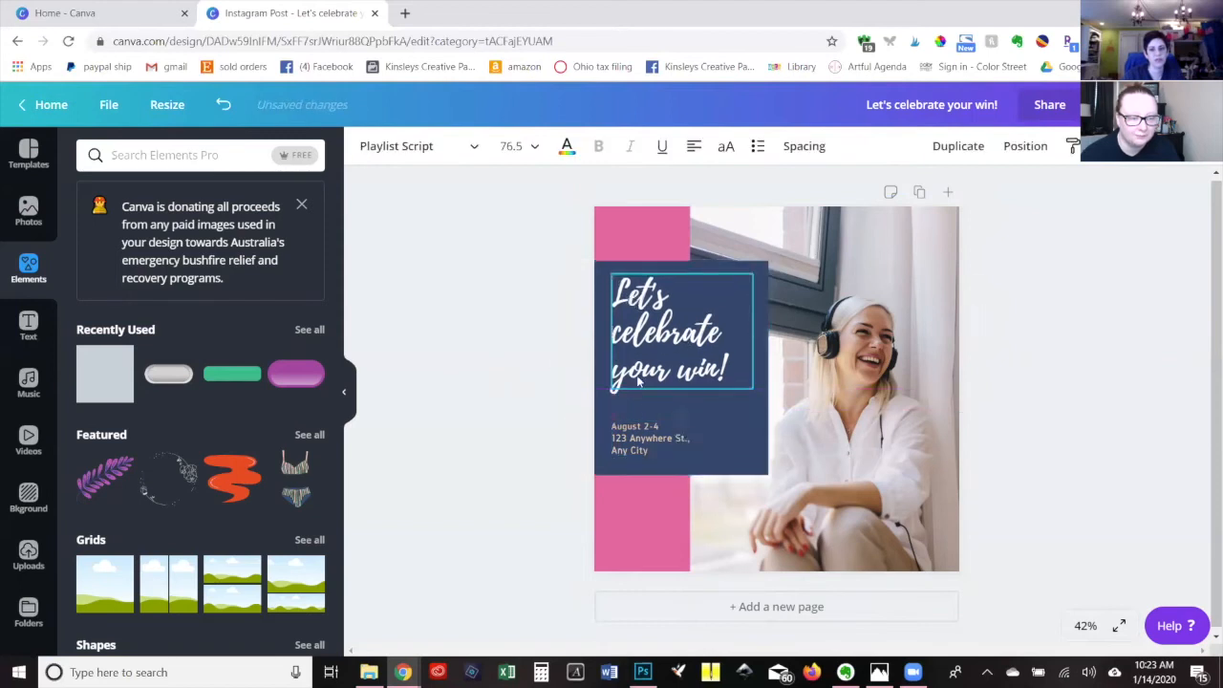
# Format the whole date and address text below the headline as bold white Droid Serif.
pyautogui.tripleClick(635, 440)
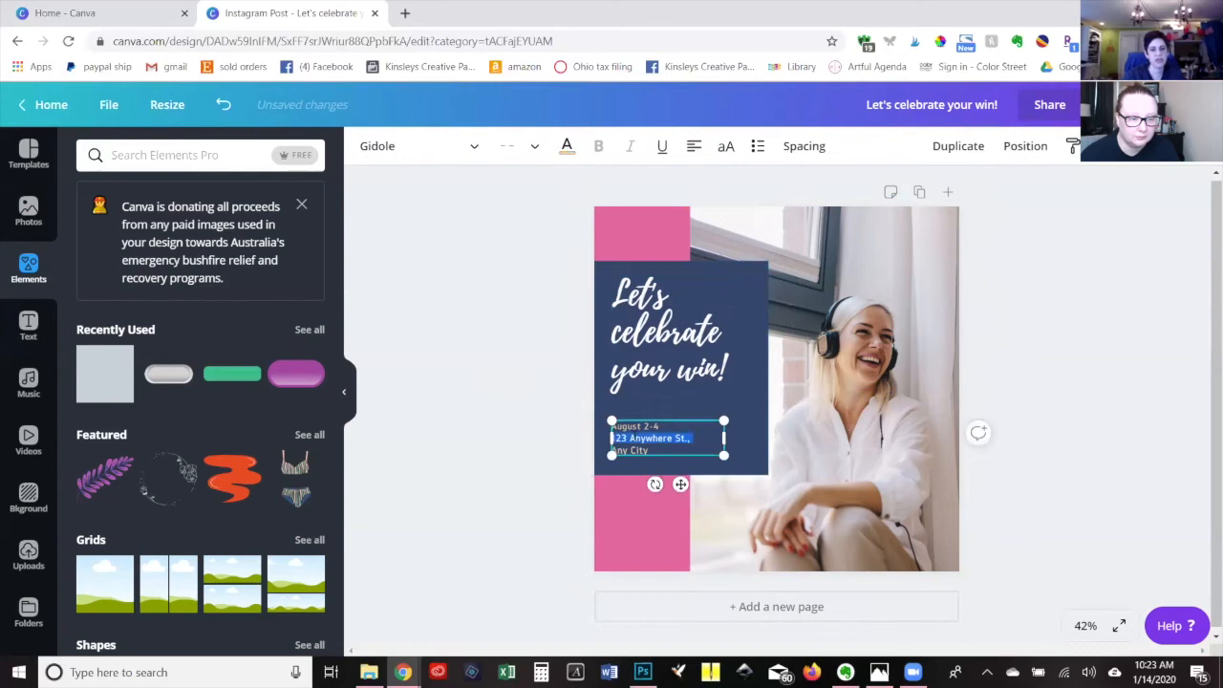
pyautogui.hotkey('ctrl', 'a')
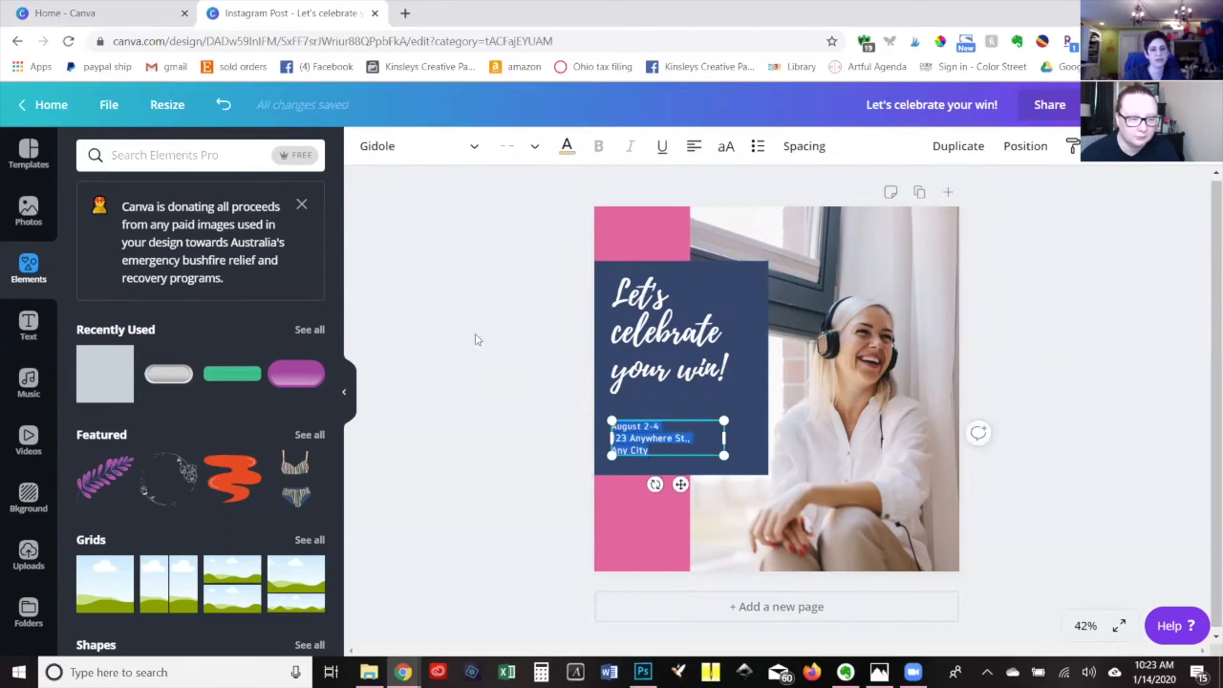
pyautogui.click(380, 148)
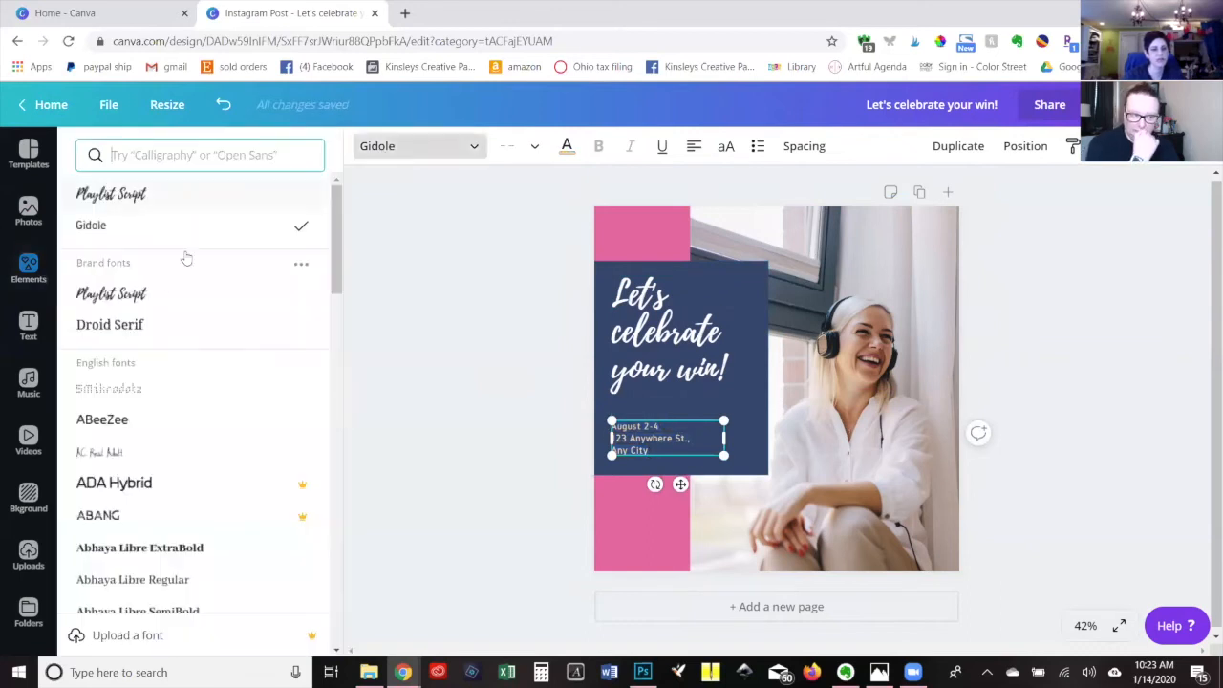
pyautogui.click(136, 326)
pyautogui.click(568, 145)
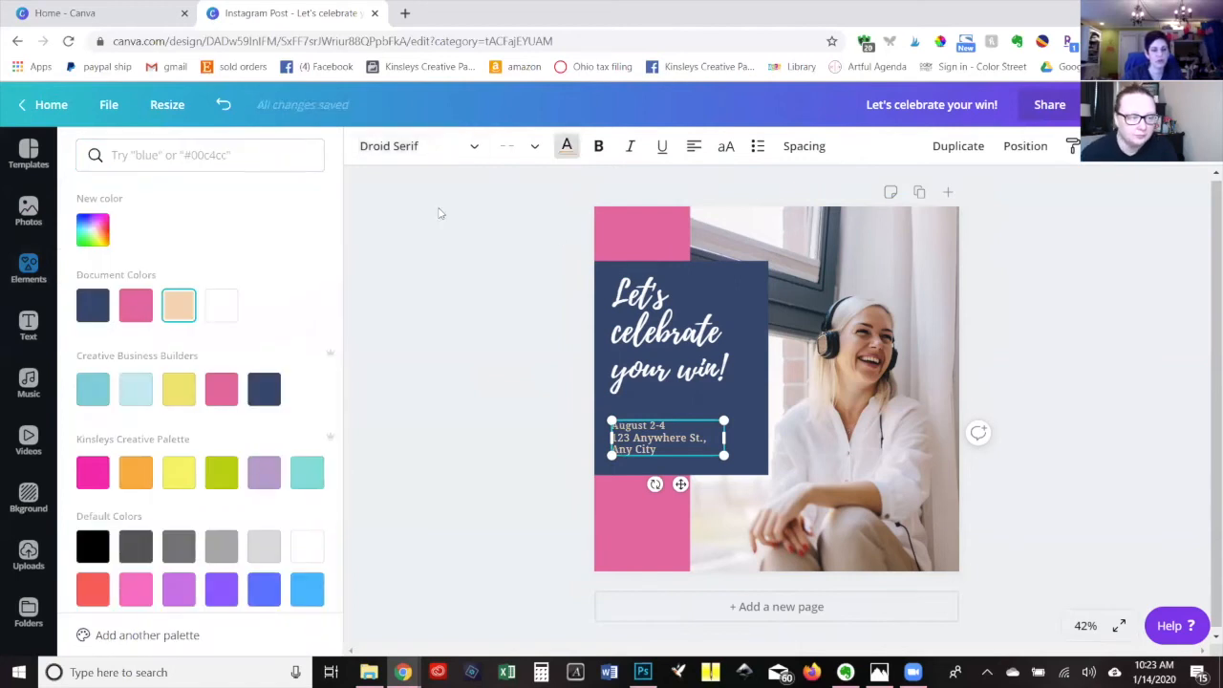
pyautogui.click(221, 304)
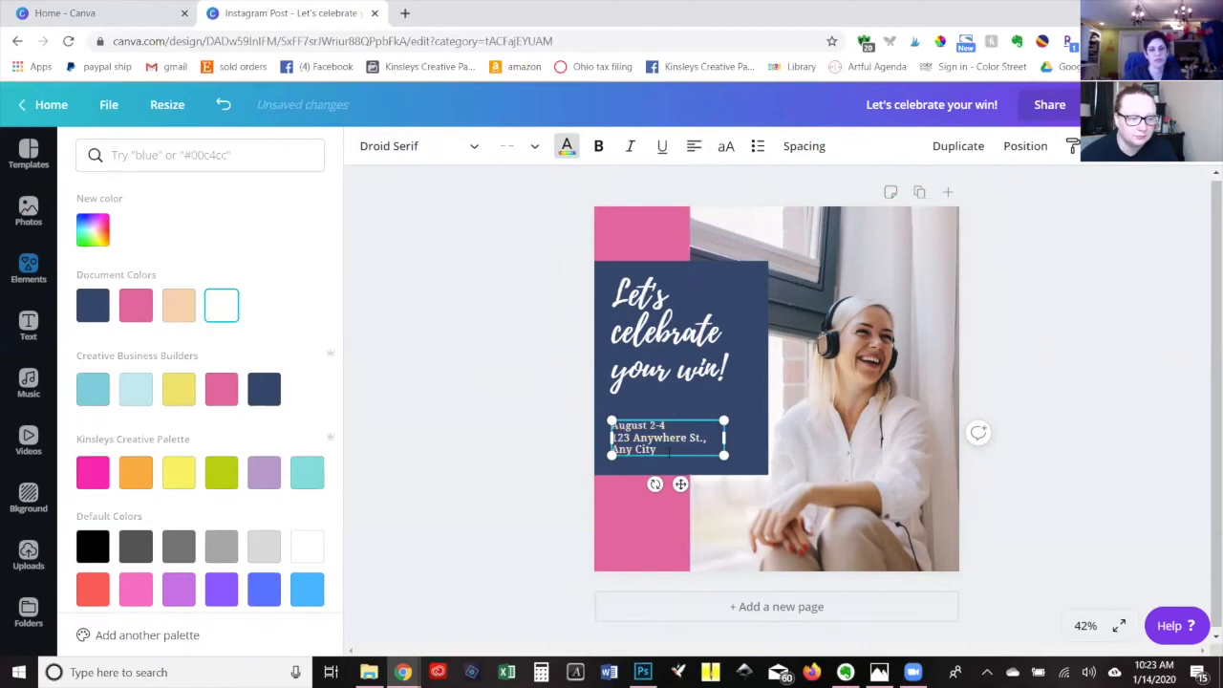
pyautogui.hotkey('ctrl', 'b')
# Replace the date and address text with "LEAVE US A COMMENT AND LET US KNOW WHAT YOU SLAYED THIS WEEK".
pyautogui.moveTo(663, 449); pyautogui.dragTo(610, 425)
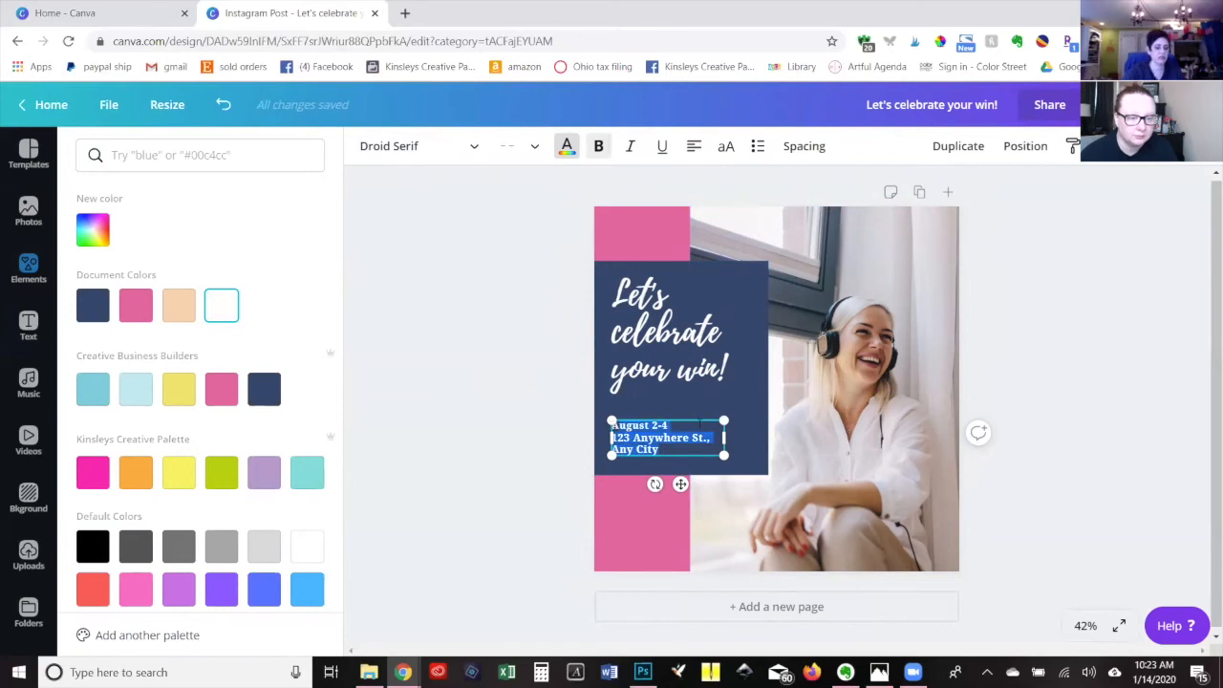
pyautogui.write('AL')
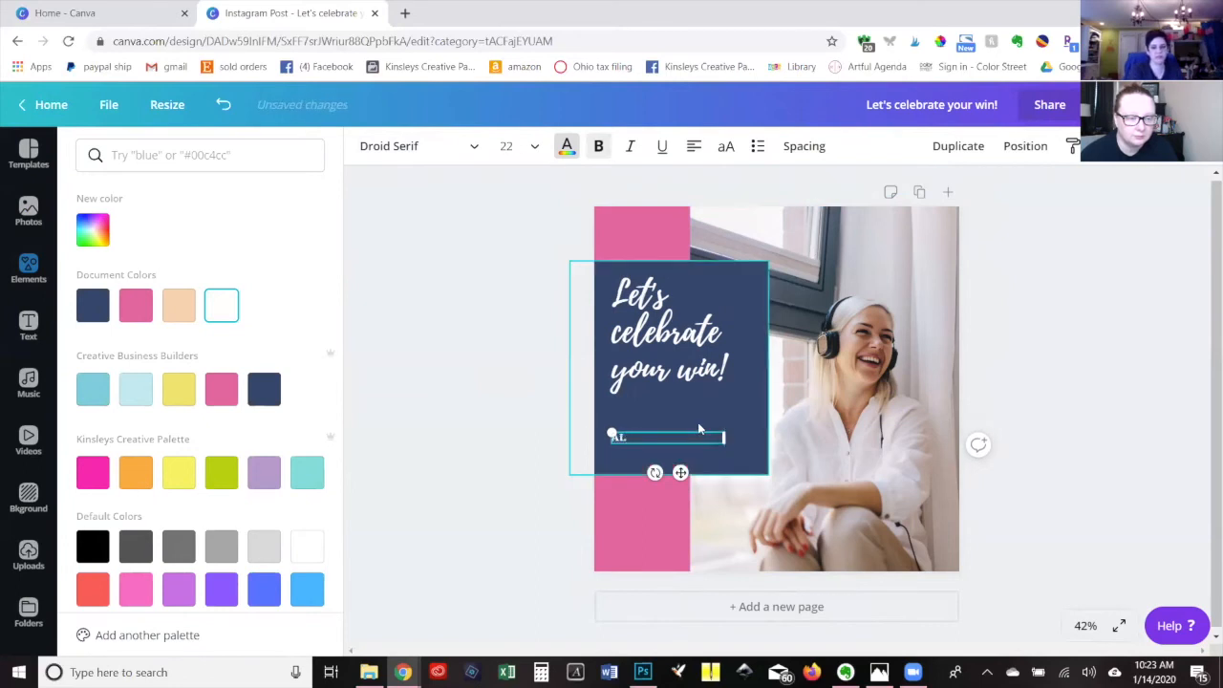
pyautogui.write('AVE US A COMME')
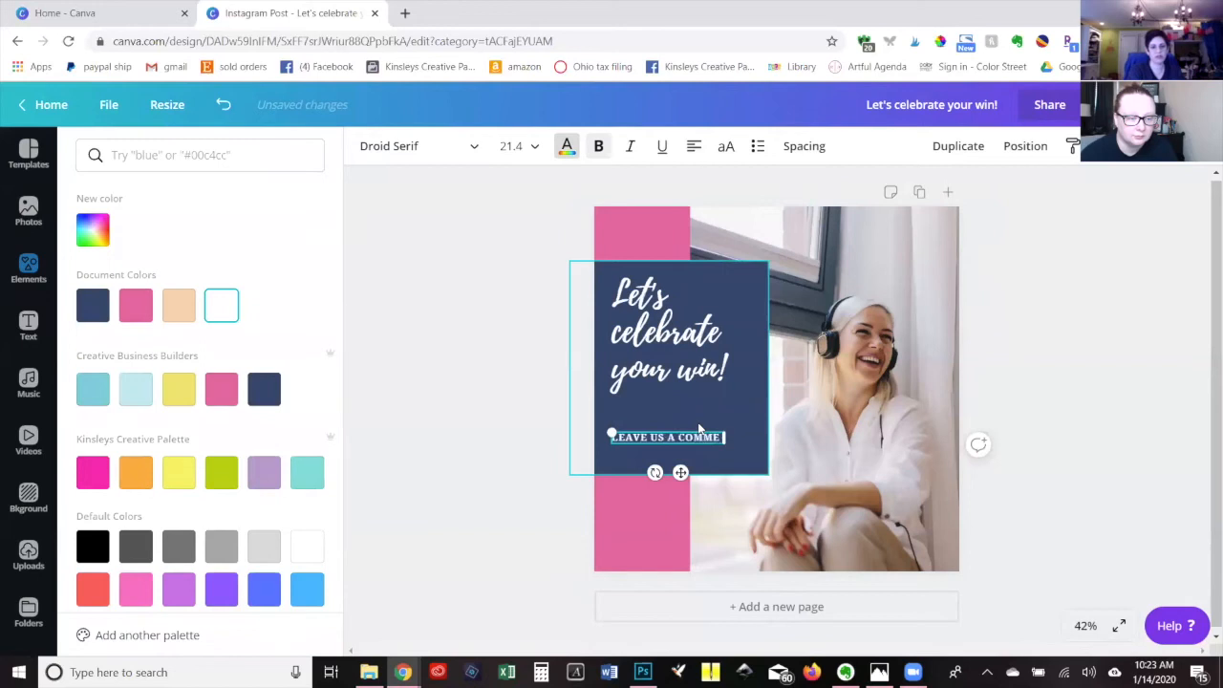
pyautogui.write('NT AND LET')
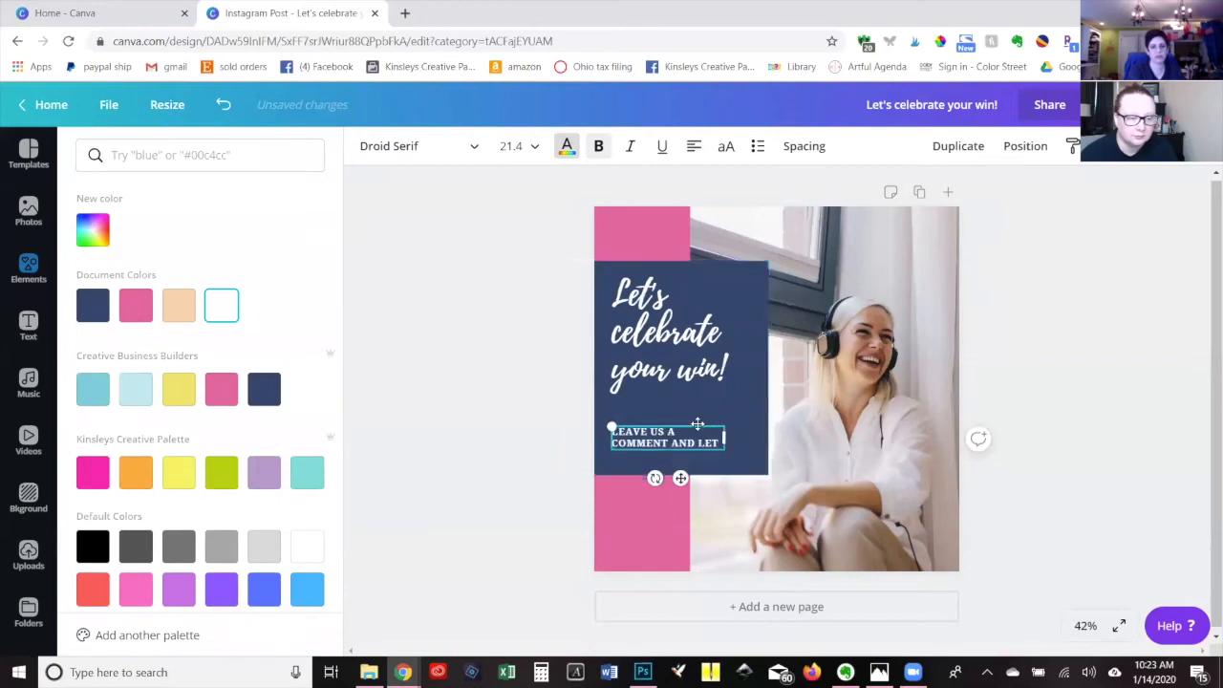
pyautogui.write(' US KNOW WHAT')
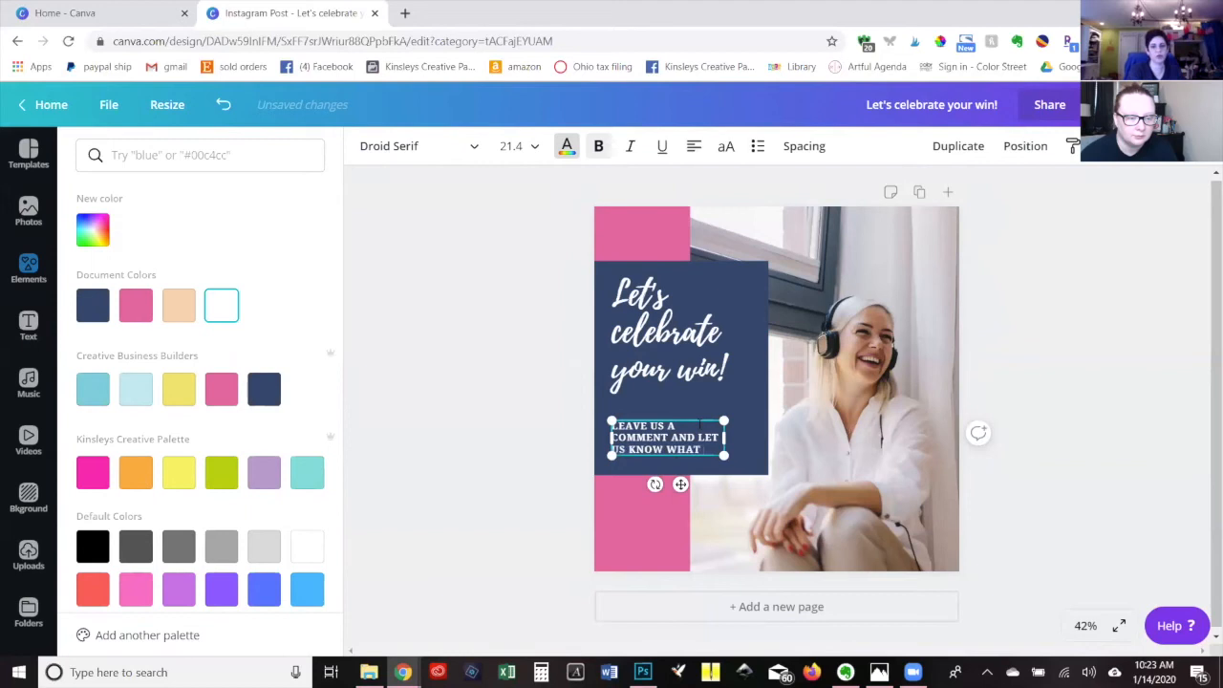
pyautogui.write(' YOU SLAYED THIS WEEK')
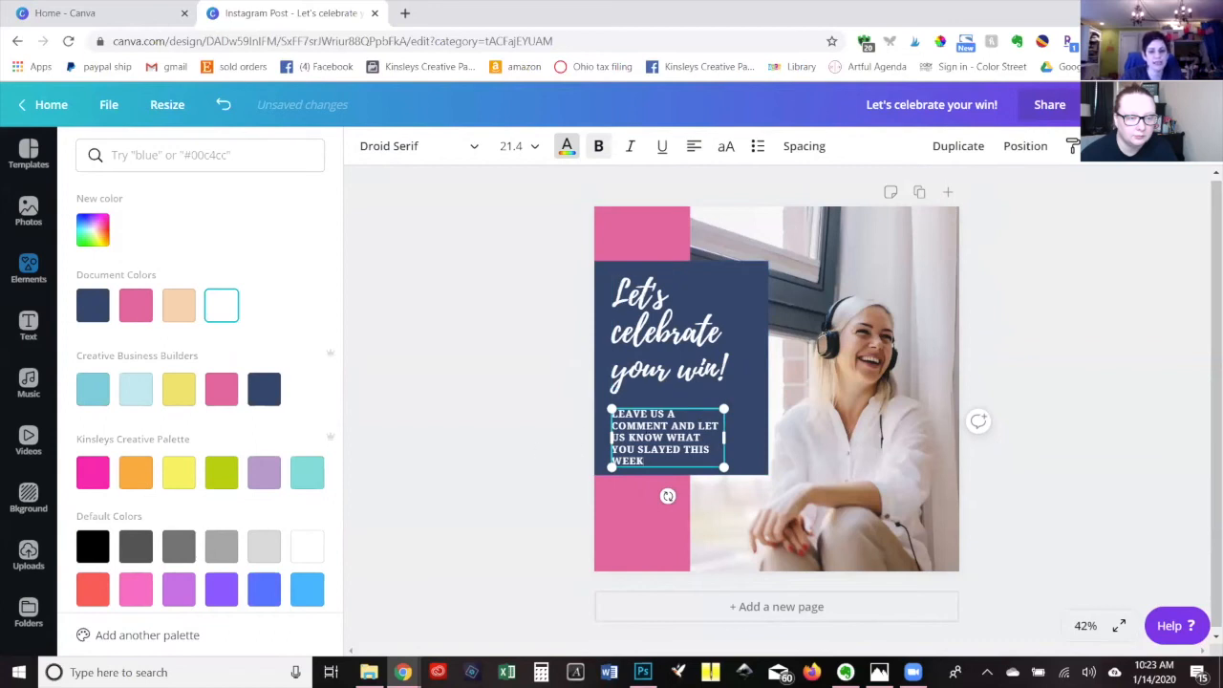
# Widen the comment text box to about 468 so it wraps onto three lines, and lower the headline to just above it.
pyautogui.moveTo(600, 437); pyautogui.dragTo(590, 438)
pyautogui.moveTo(723, 435); pyautogui.dragTo(758, 436)
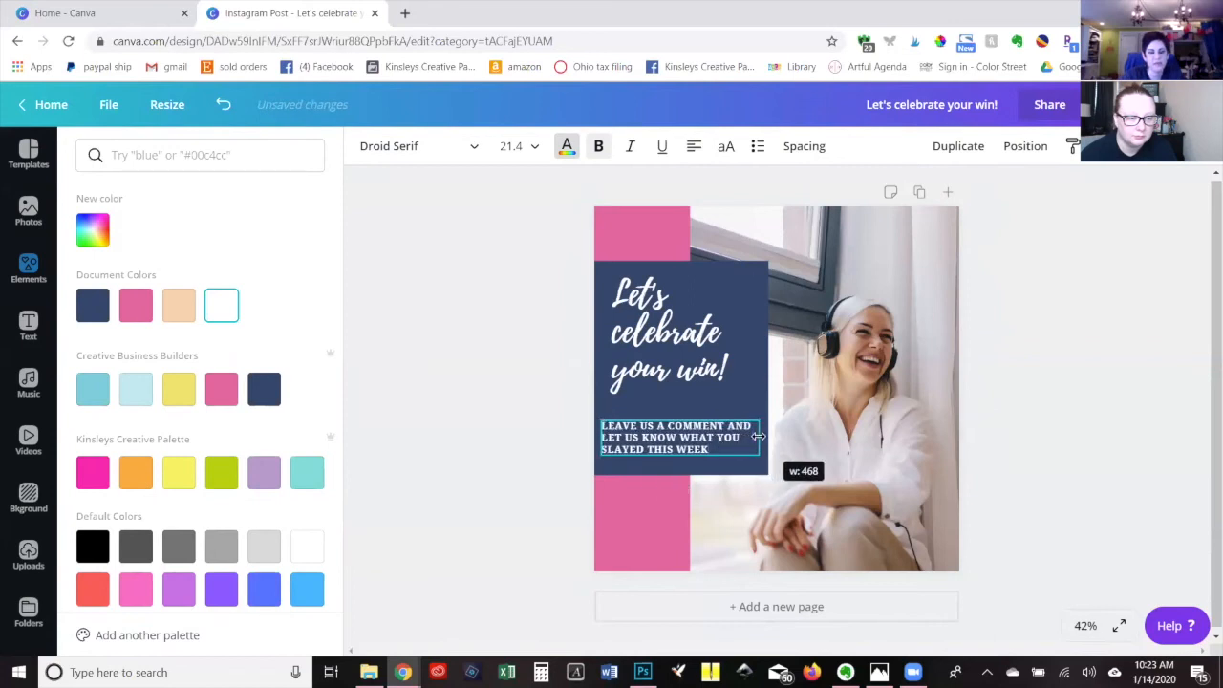
pyautogui.click(659, 325)
pyautogui.moveTo(658, 335); pyautogui.dragTo(657, 350)
pyautogui.click(1089, 408)
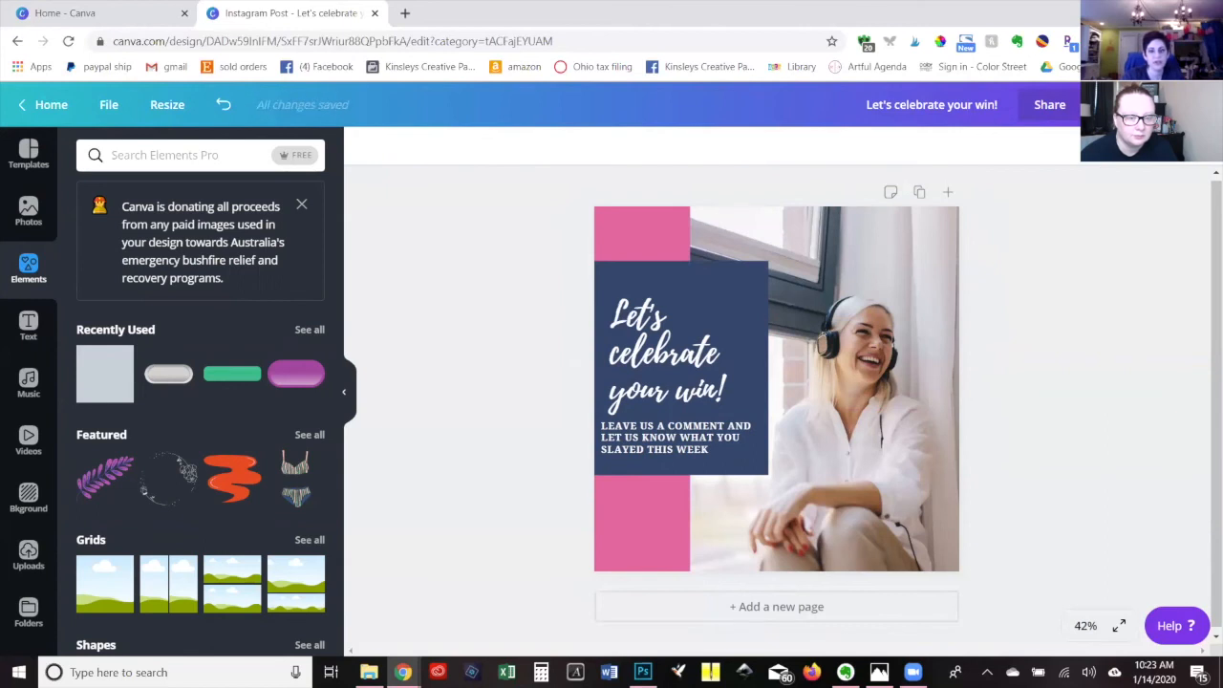
# Look over the options for downloading and sharing the design.
pyautogui.click(1049, 104)
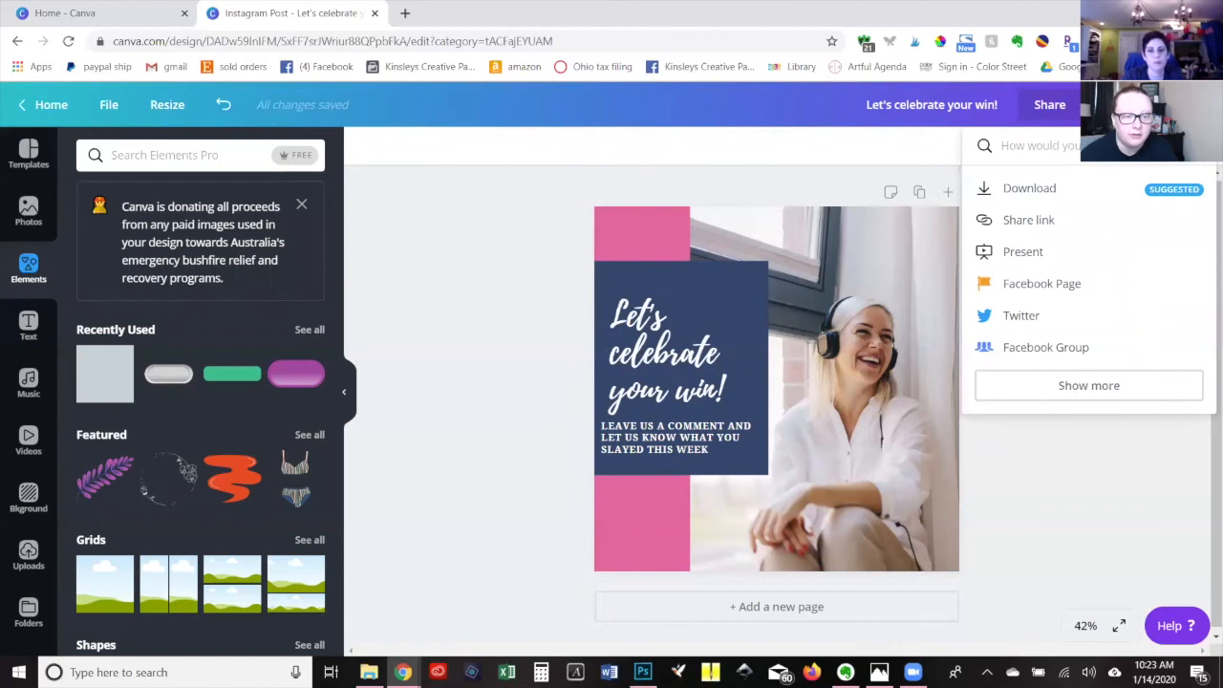
pyautogui.click(529, 179)
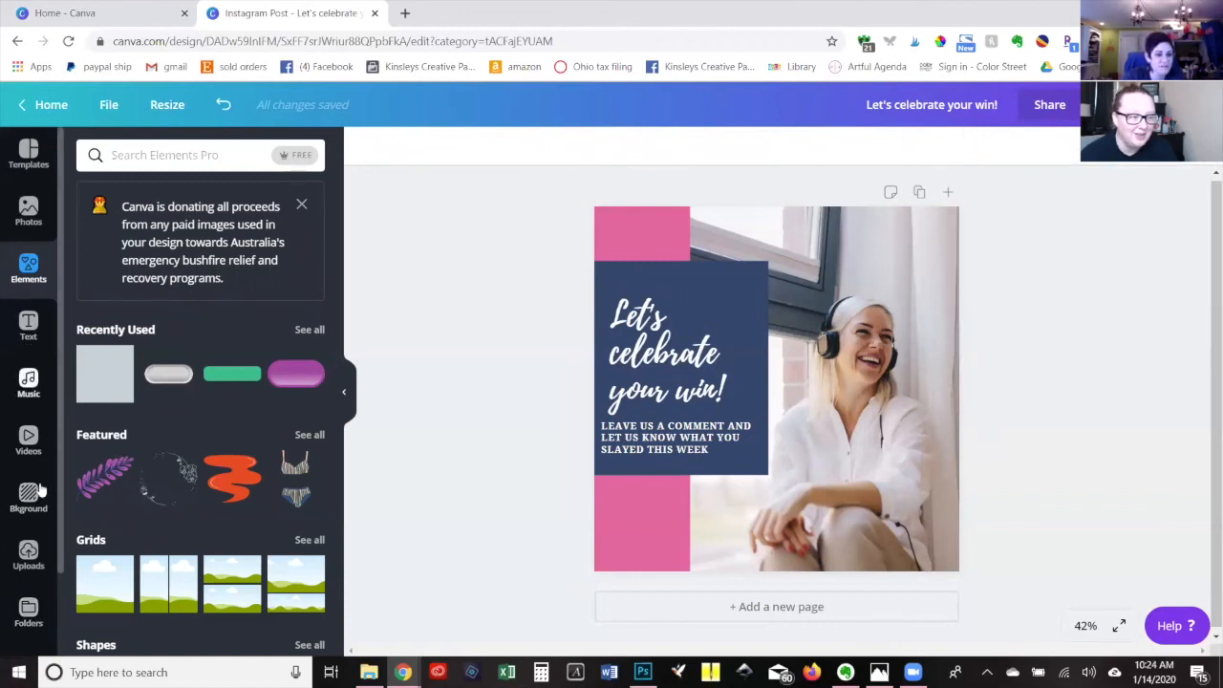
# Add the light-blue circular Creative Business Builders logo from the Logos folder and shrink it onto the pink area below the navy block.
pyautogui.click(30, 612)
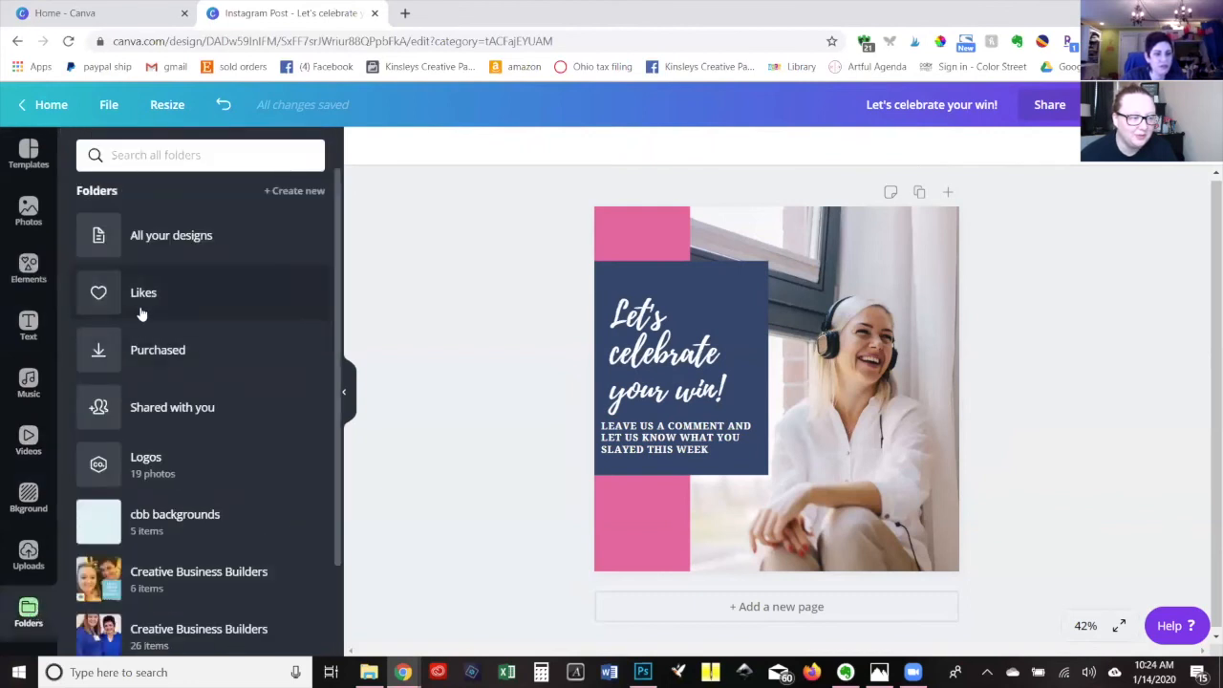
pyautogui.click(160, 470)
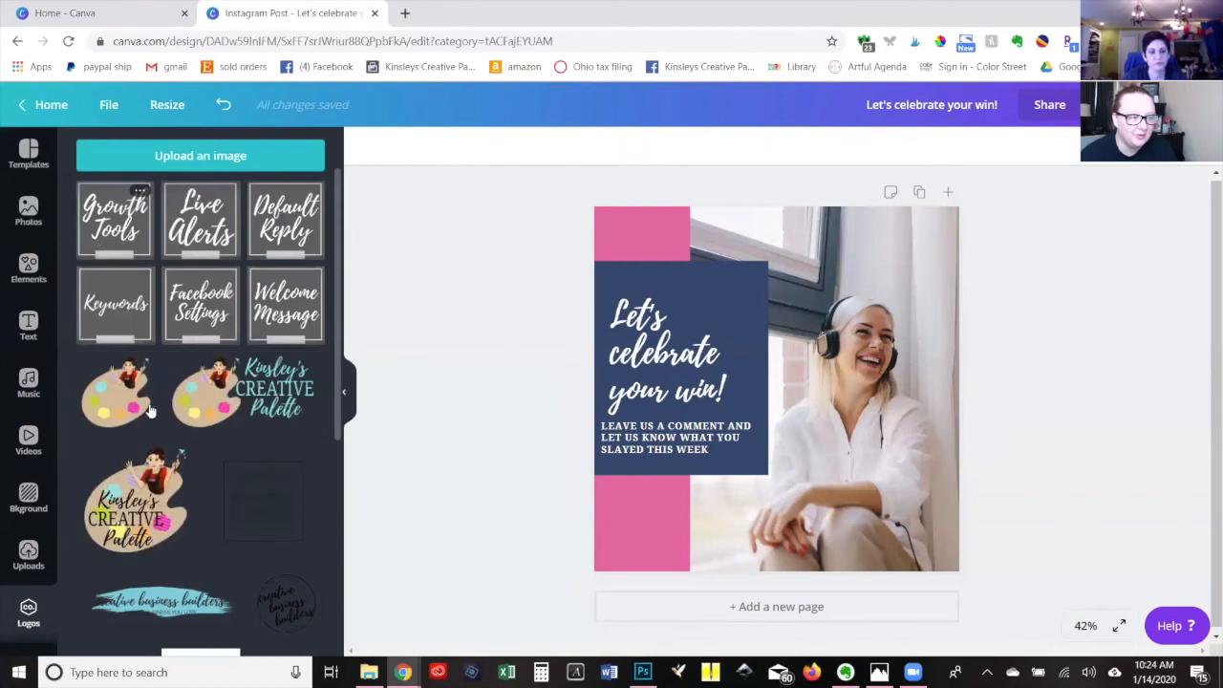
pyautogui.scroll(-3, 153, 420)
pyautogui.scroll(-1, 184, 457)
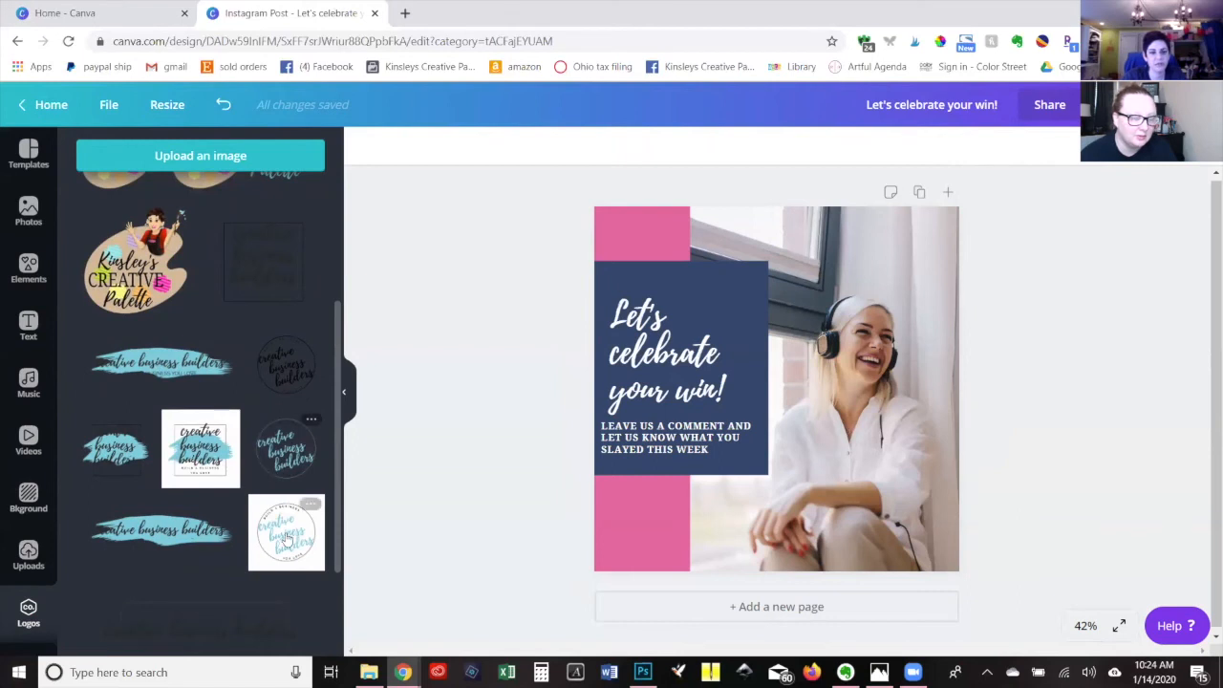
pyautogui.moveTo(278, 465); pyautogui.dragTo(635, 473)
pyautogui.moveTo(841, 499); pyautogui.dragTo(692, 497)
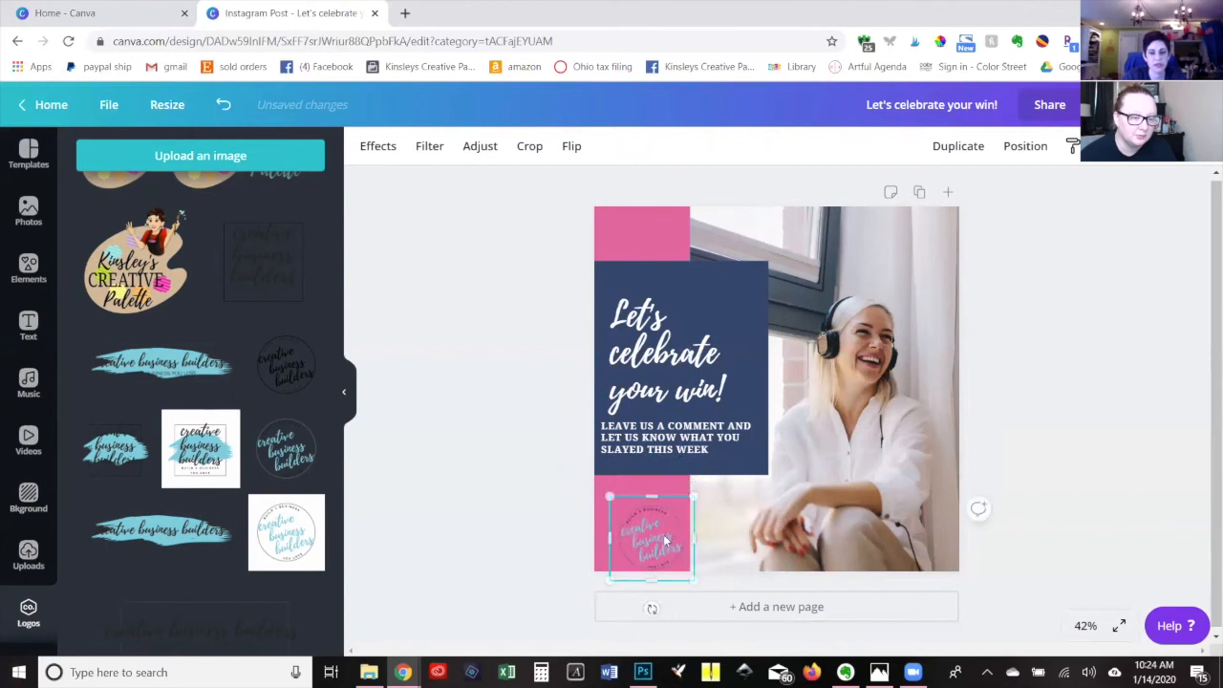
pyautogui.moveTo(650, 532); pyautogui.dragTo(650, 532)
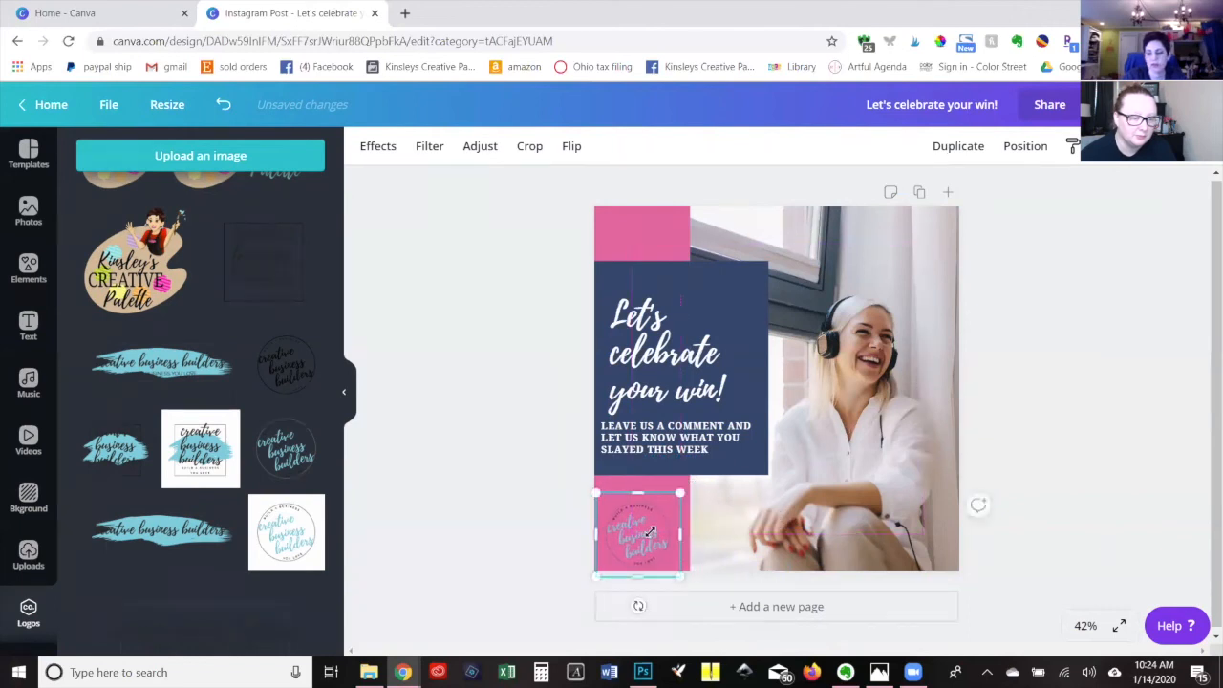
# Download the finished Instagram post as a PNG at 1x size and dismiss the publishing confirmation.
pyautogui.click(1056, 352)
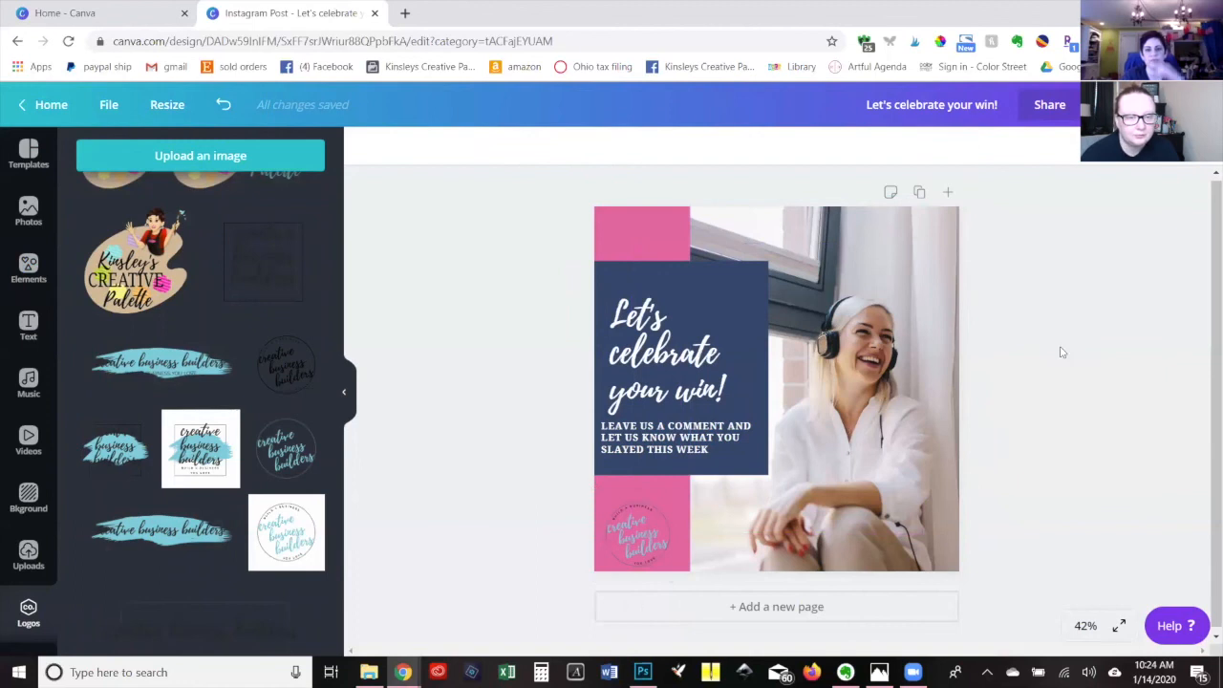
pyautogui.click(1195, 105)
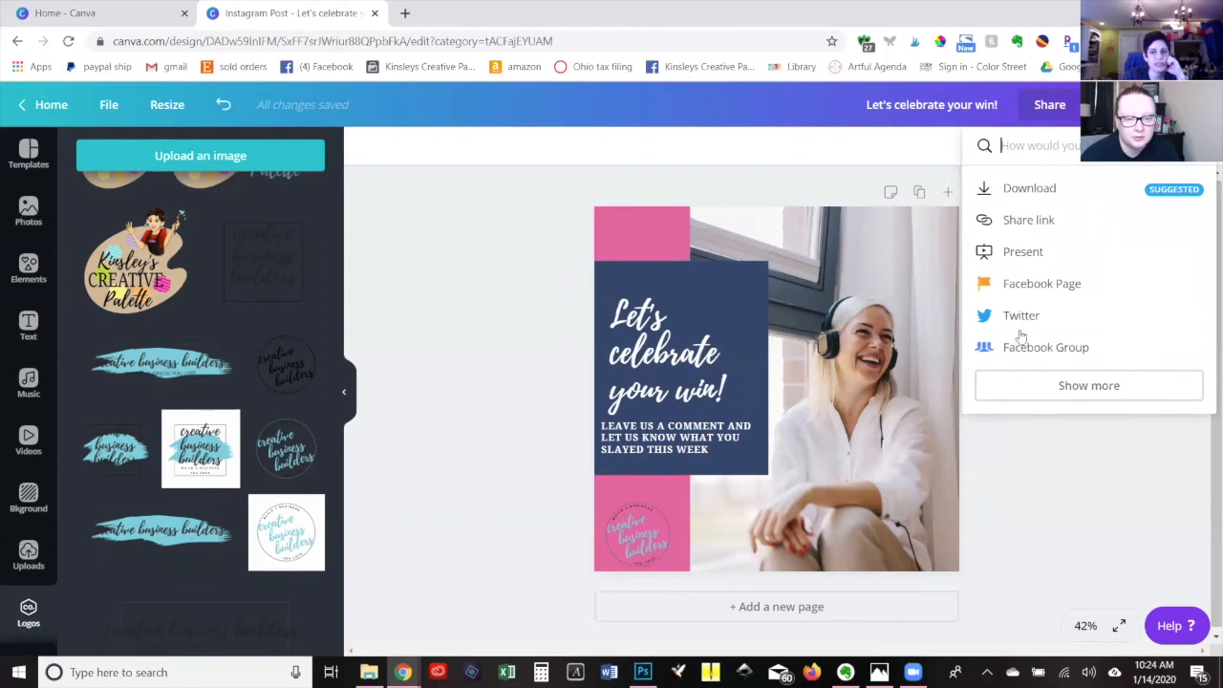
pyautogui.click(1020, 192)
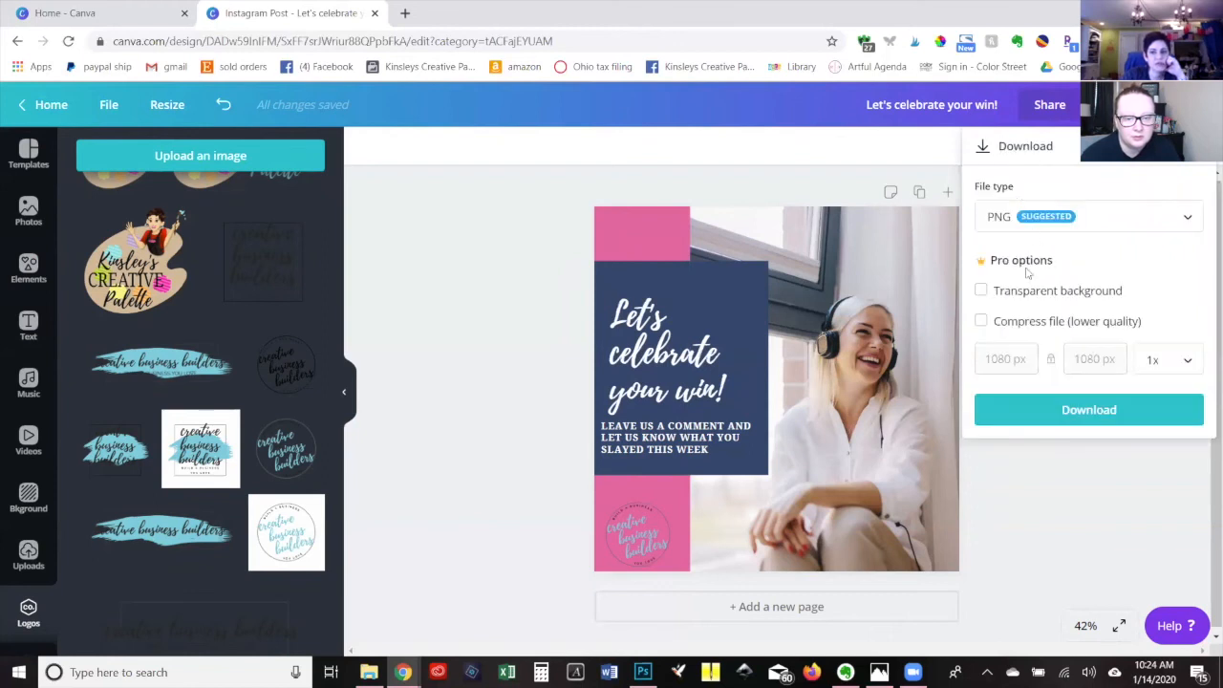
pyautogui.click(999, 231)
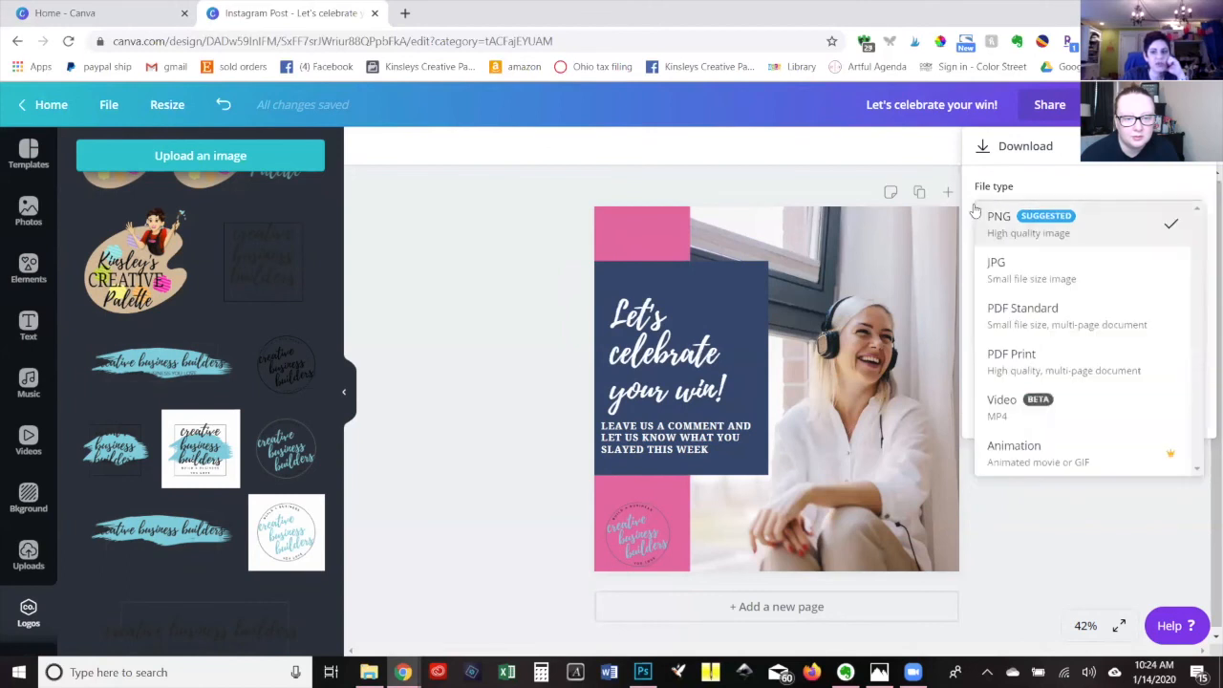
pyautogui.click(1020, 237)
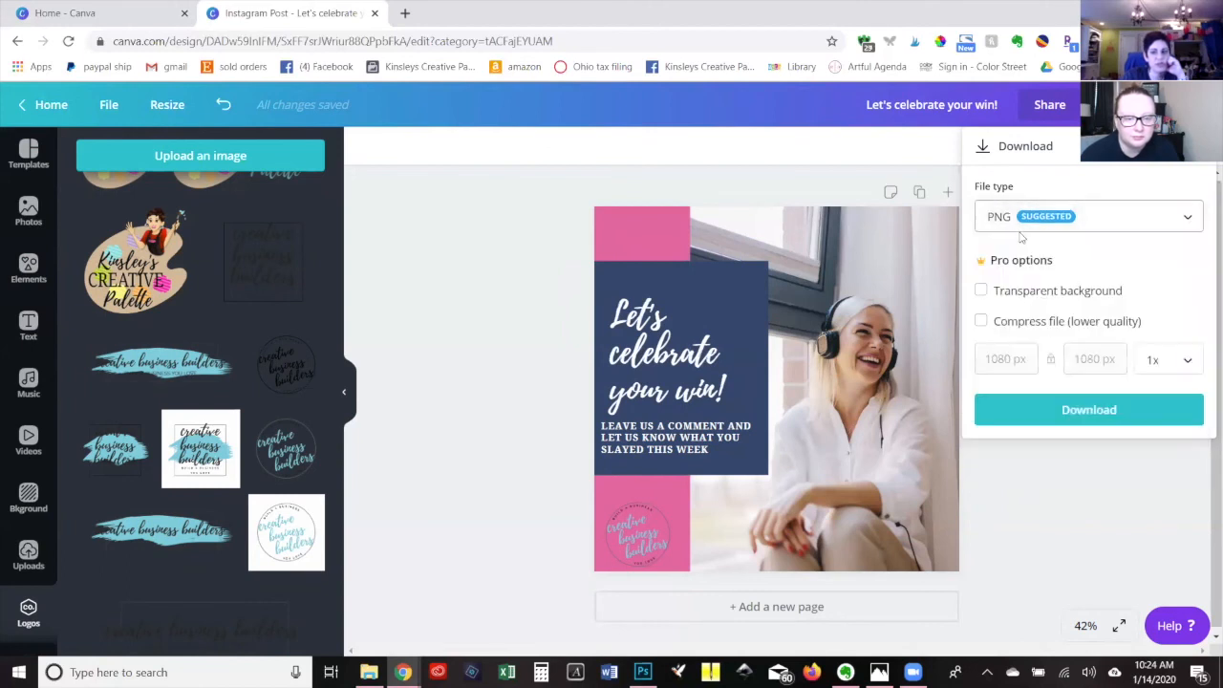
pyautogui.click(1072, 421)
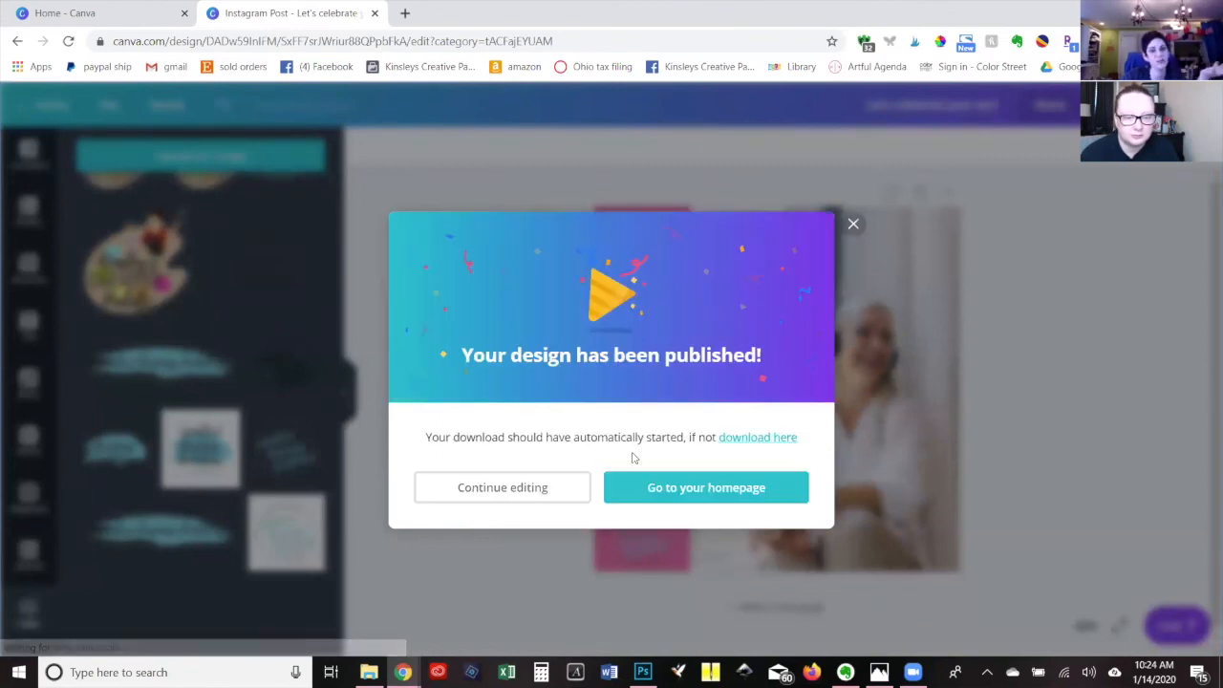
pyautogui.click(854, 207)
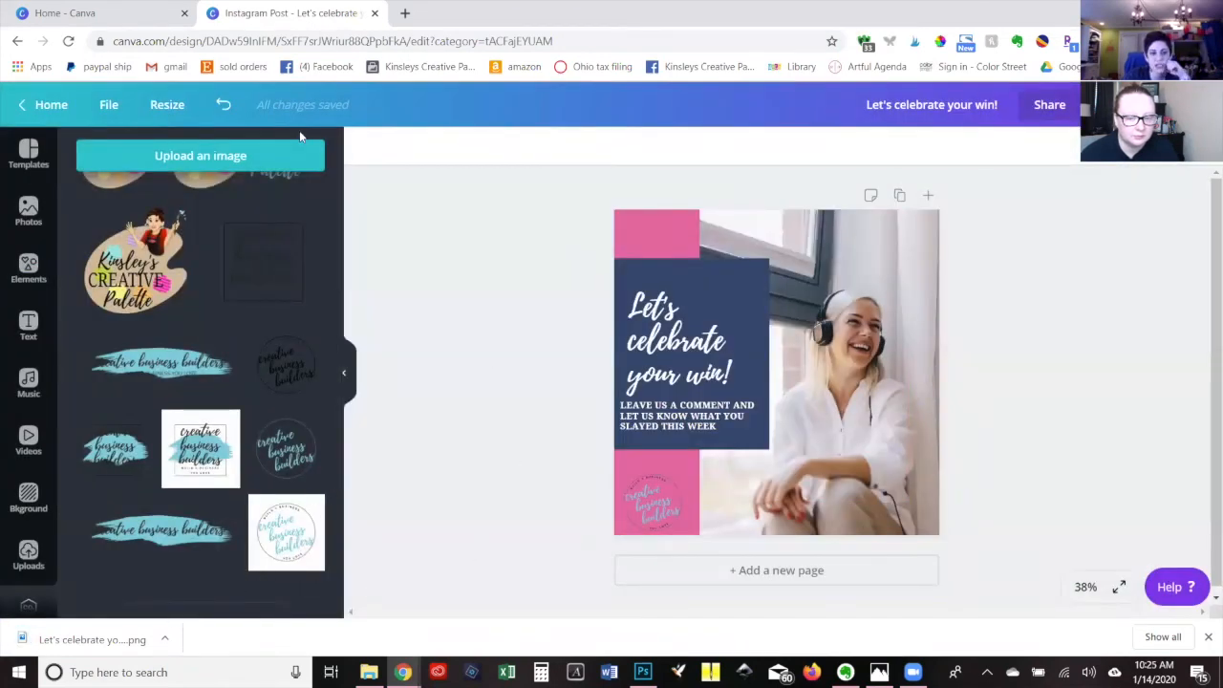
# Create a resized copy of the design in Facebook Post format and nudge its circular logo slightly up on the pink strip.
pyautogui.click(166, 107)
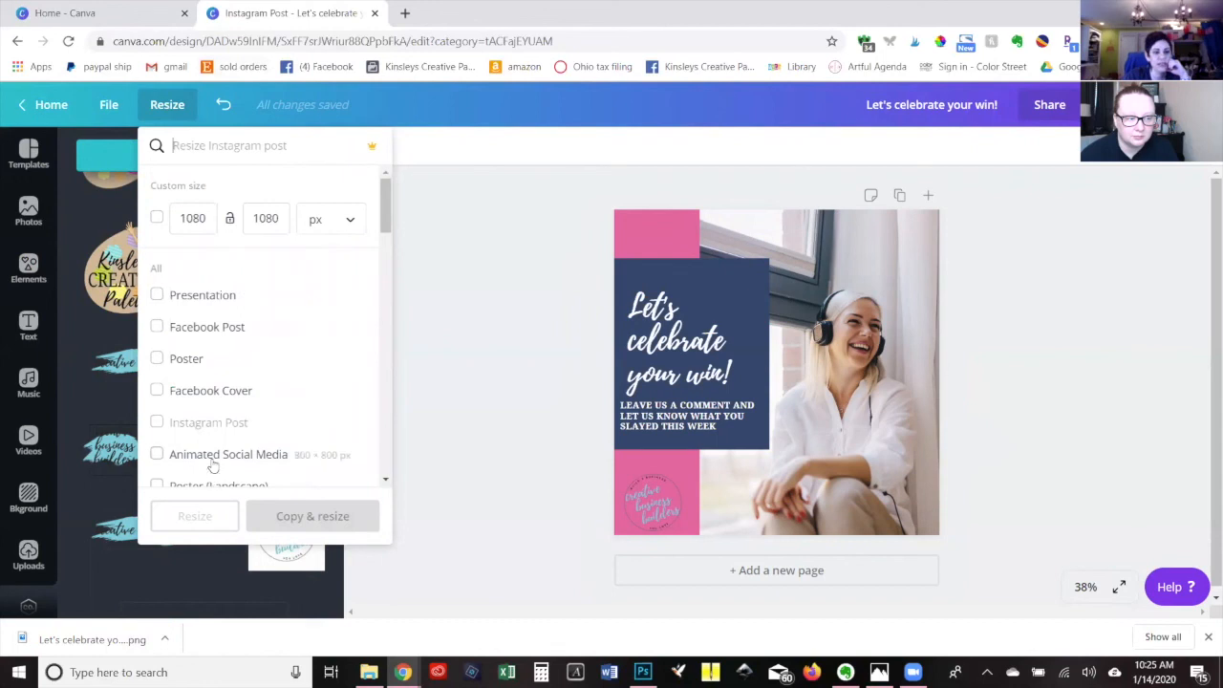
pyautogui.click(197, 330)
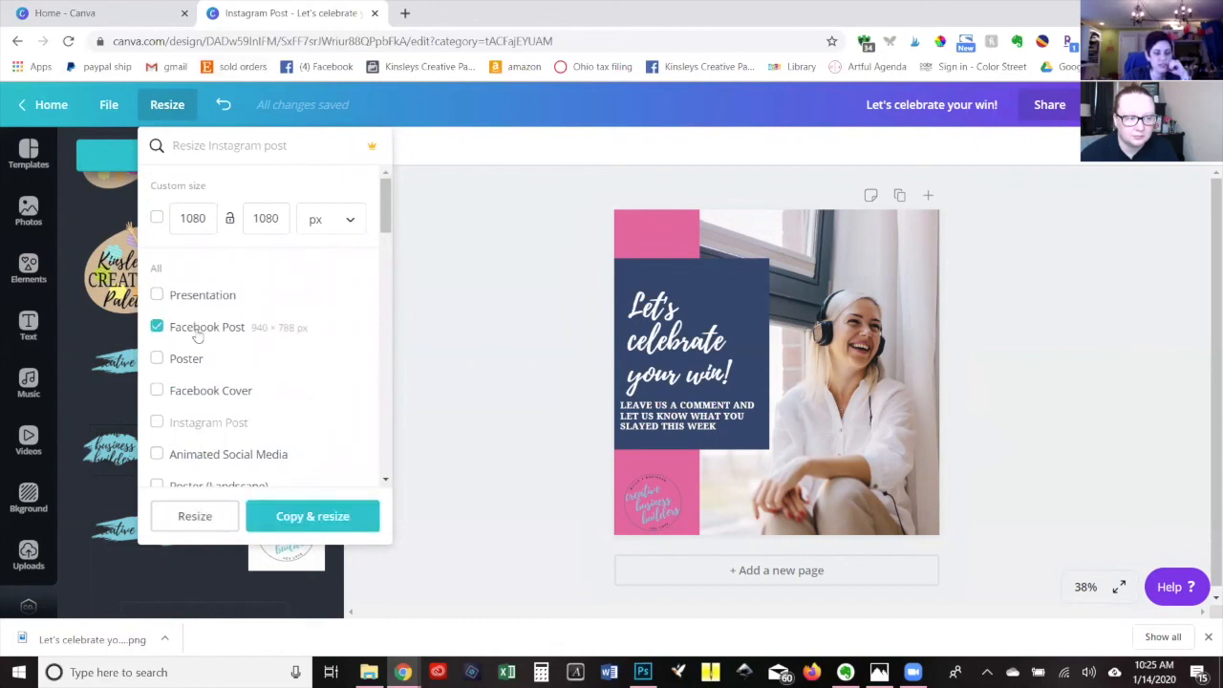
pyautogui.click(327, 521)
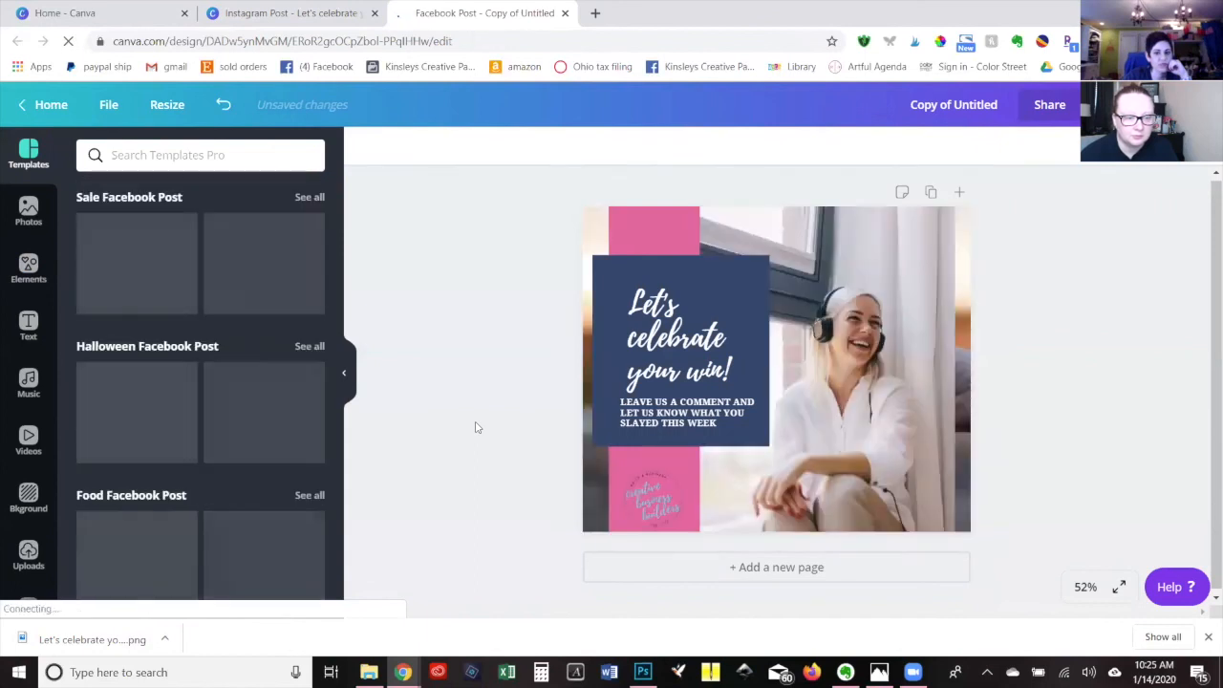
pyautogui.moveTo(643, 488); pyautogui.dragTo(640, 476)
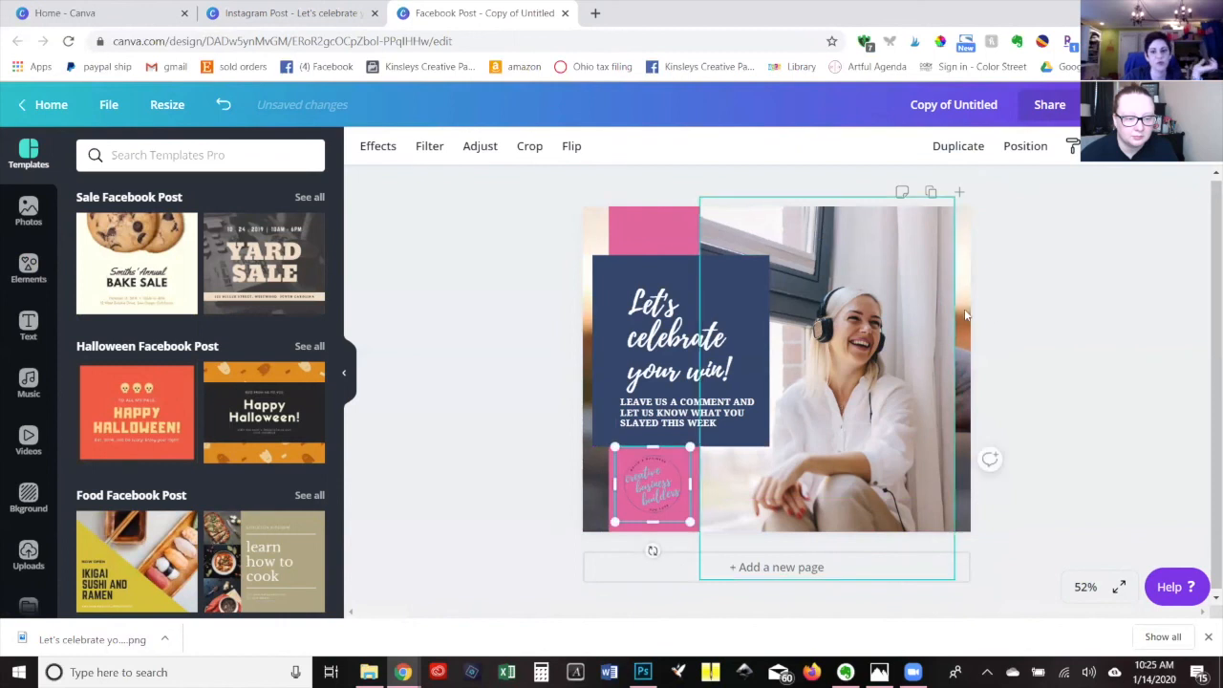
pyautogui.click(1031, 296)
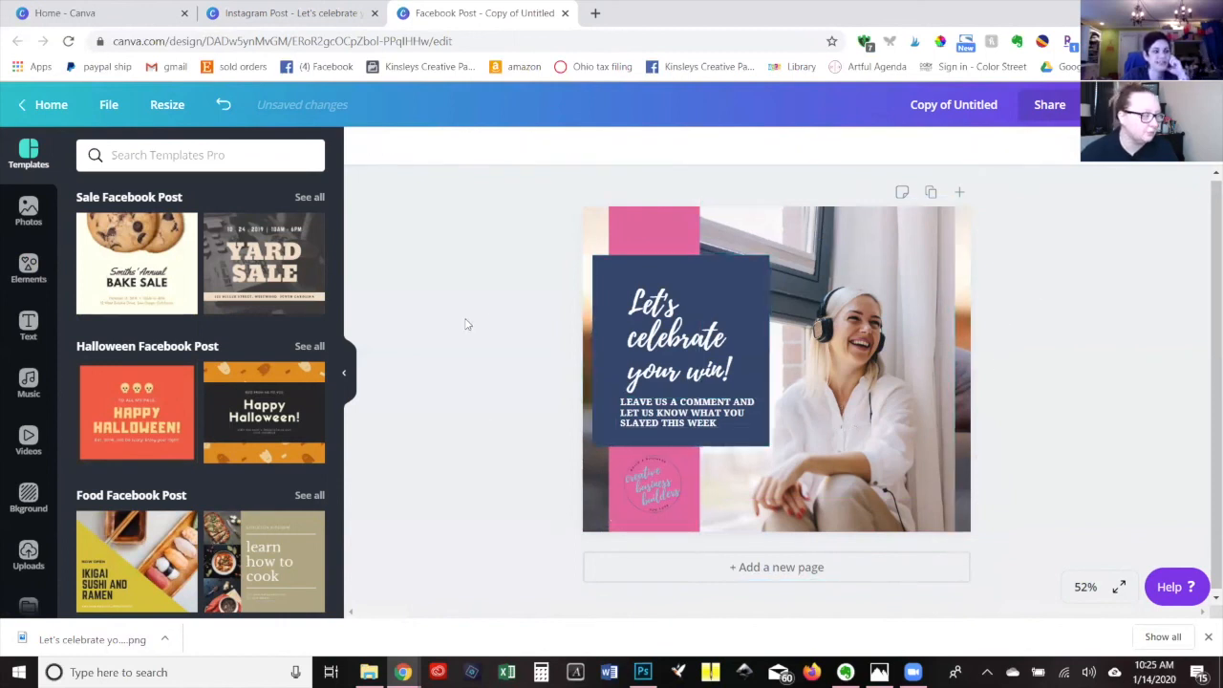
# Open the download options for the Facebook Post copy.
pyautogui.click(1049, 104)
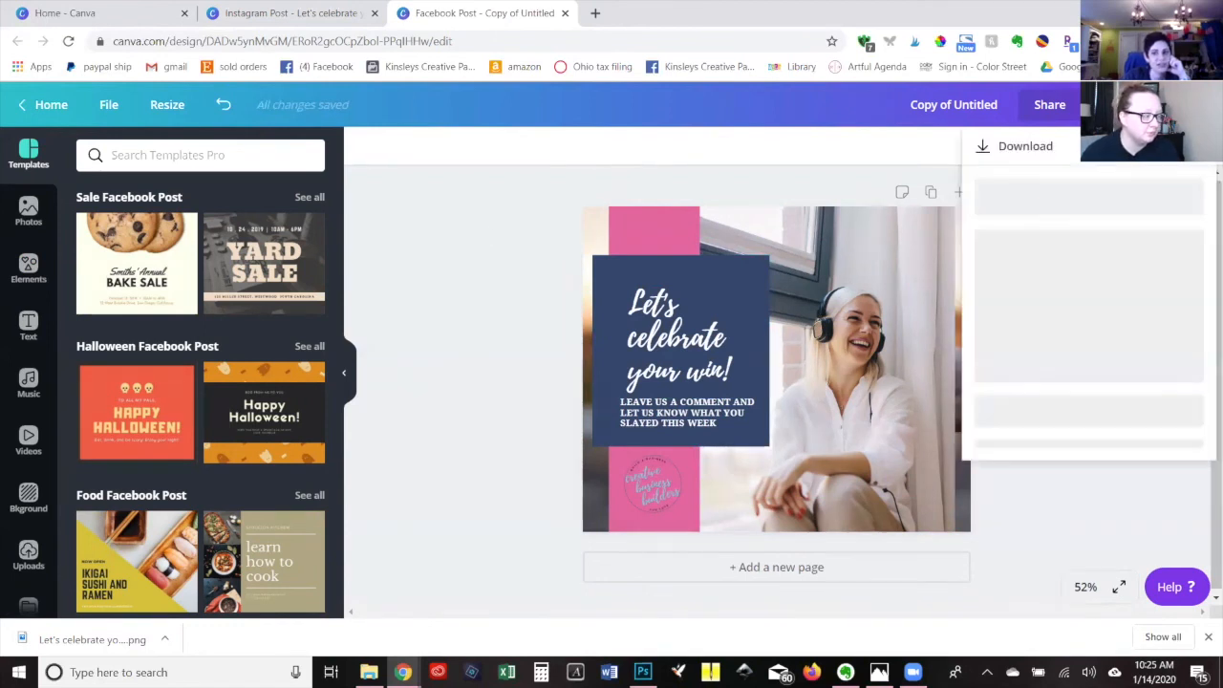